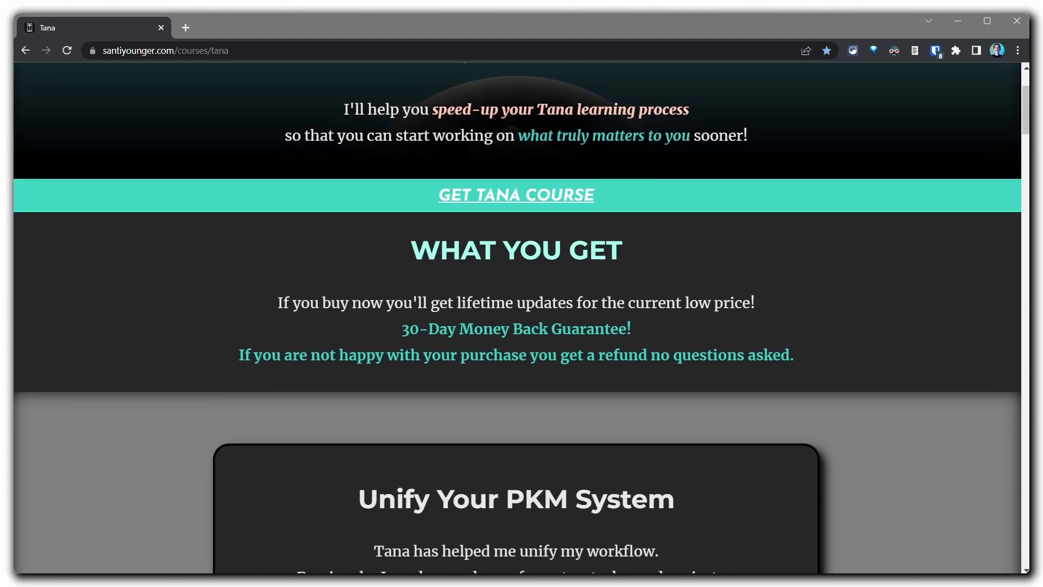
# Move the empty bullet to the top level and type 'Buy ingredients for cake'.
pyautogui.scroll(-15, 521, 317)
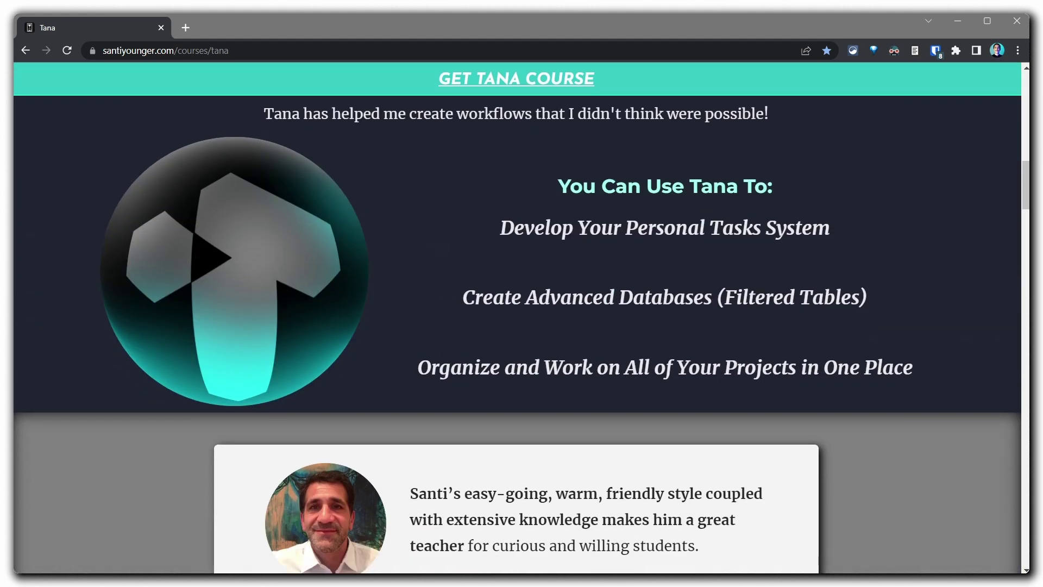
pyautogui.scroll(-13, 521, 318)
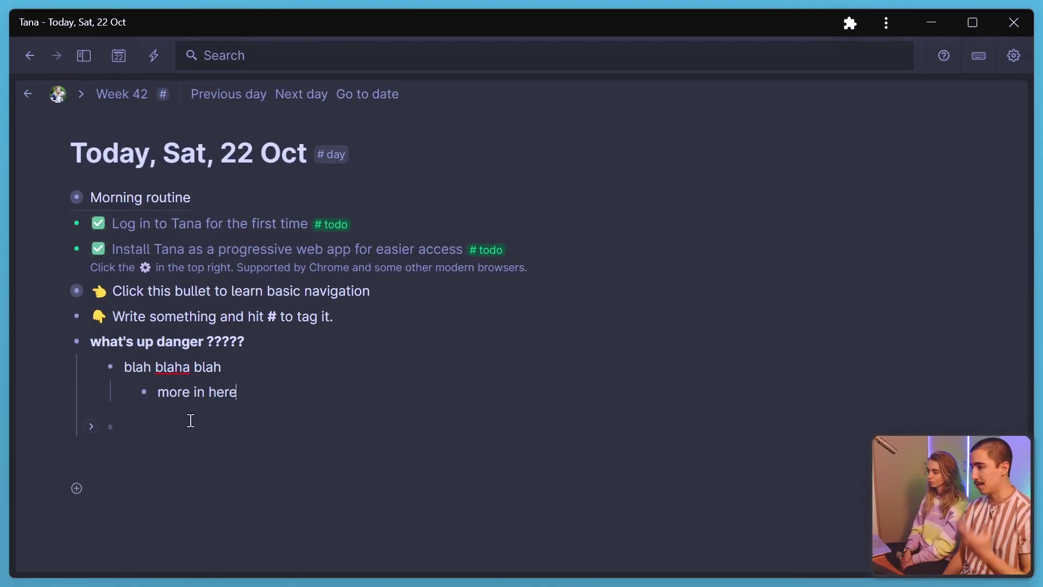
pyautogui.hotkey('ctrl', 'Up')
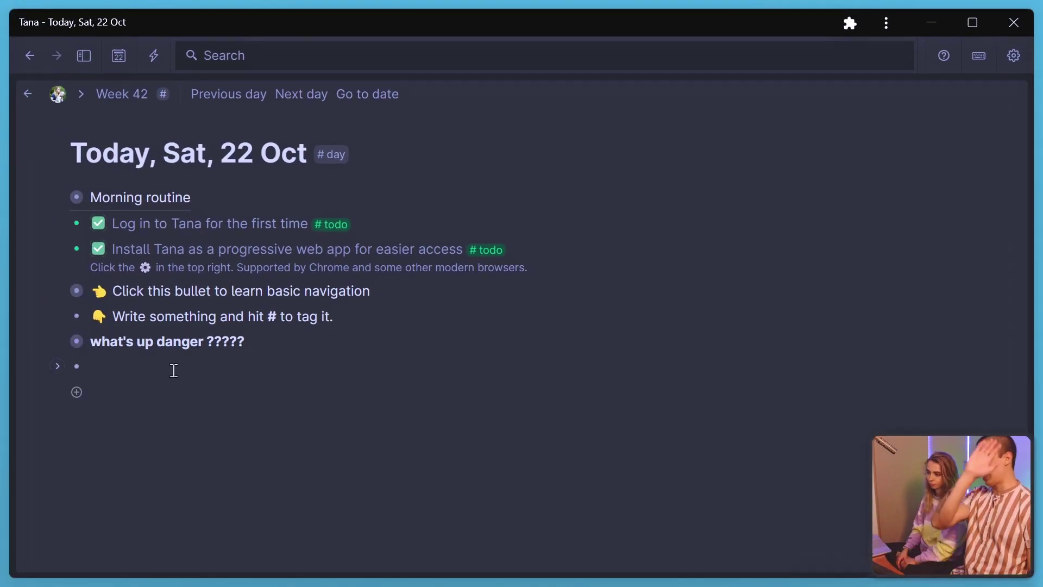
pyautogui.write('Buy ingredients for cake')
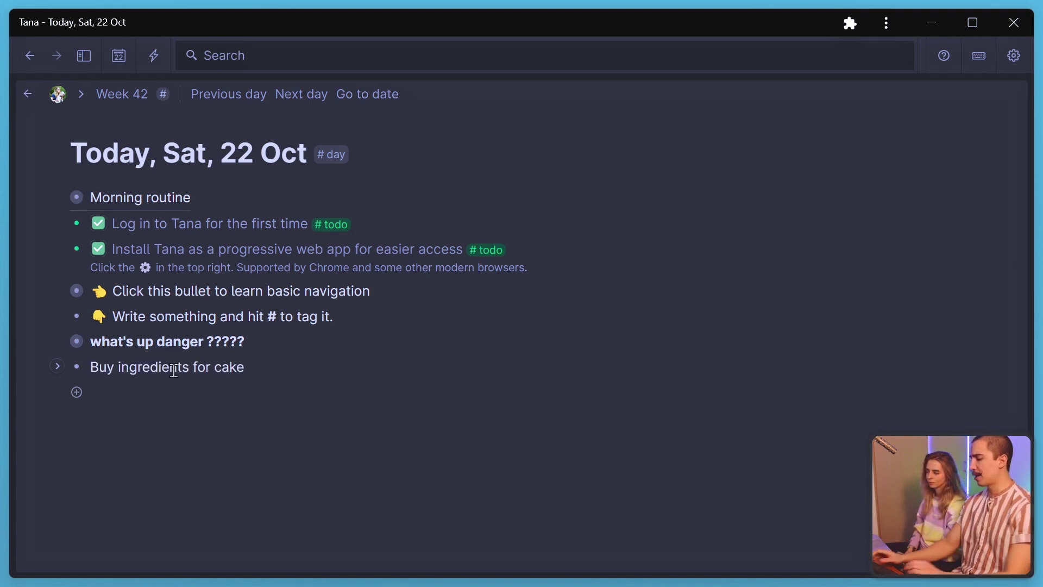
# Cycle the cake item through its todo states, ending with it marked done.
pyautogui.hotkey('ctrl', 'Return')
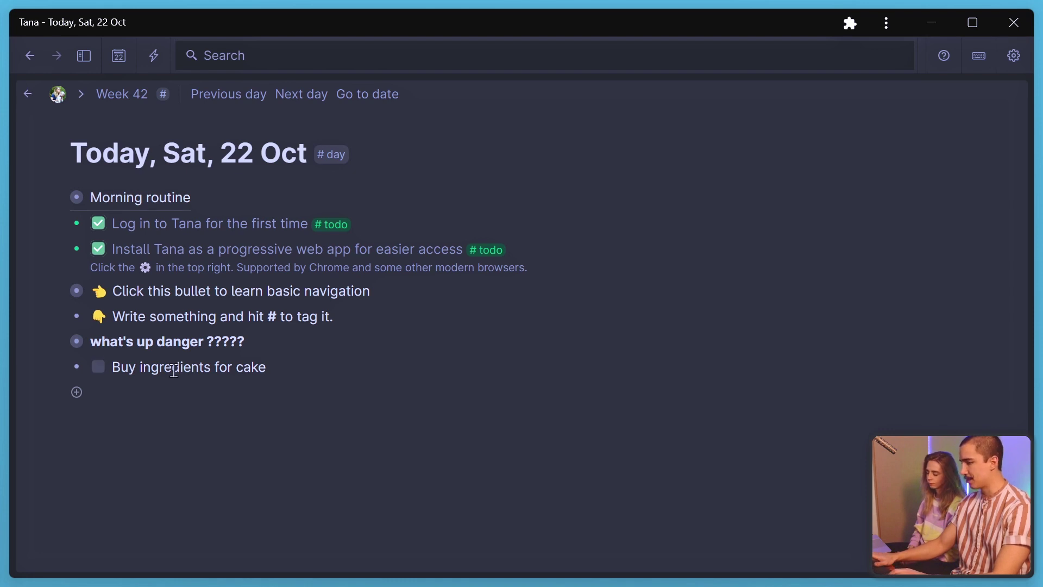
pyautogui.hotkey('ctrl', 'z')
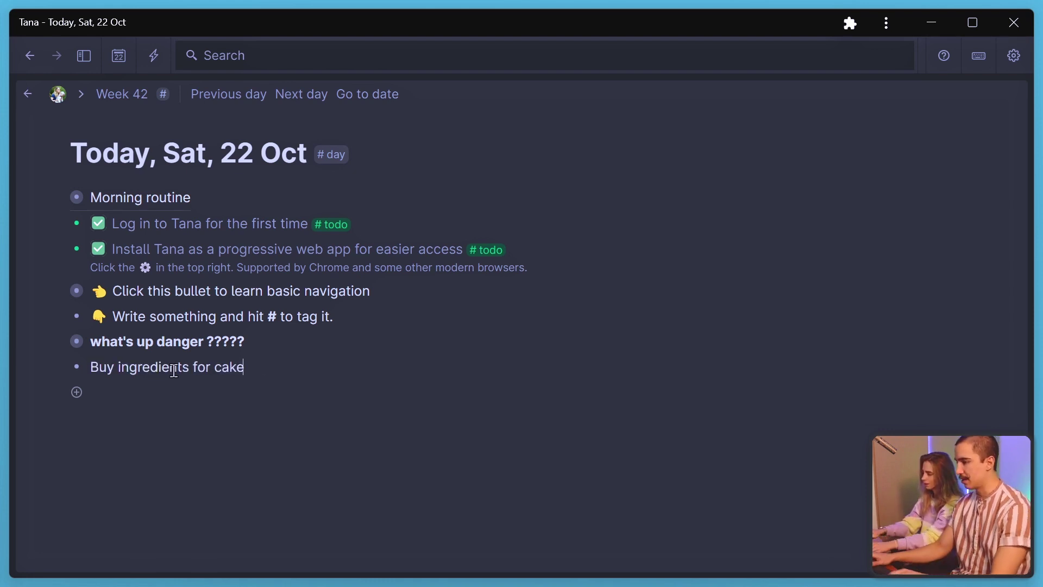
pyautogui.hotkey('ctrl', 'Return')
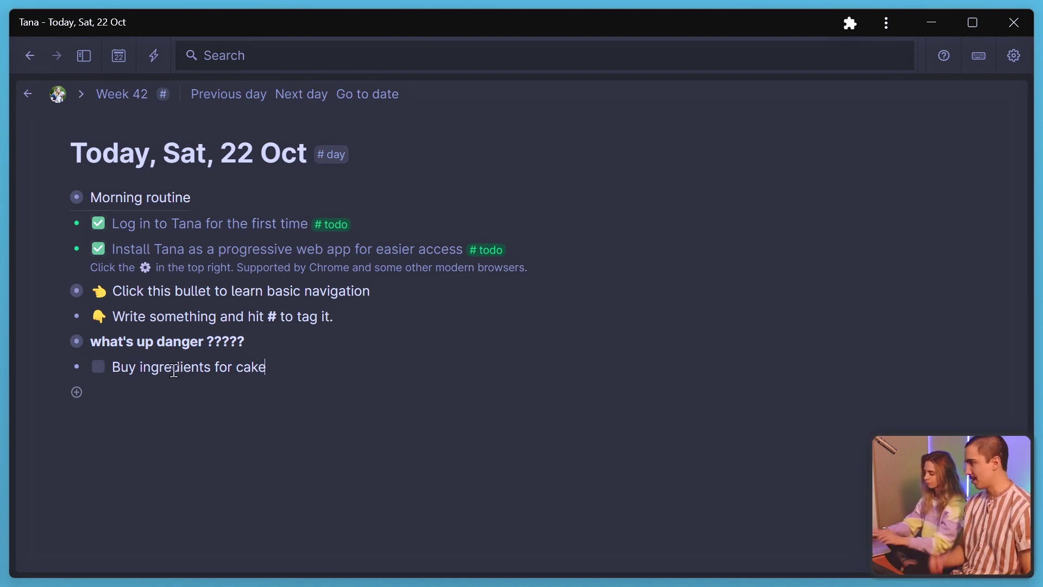
pyautogui.hotkey('ctrl', 'Return')
pyautogui.hotkey('ctrl', 'Return')
pyautogui.hotkey('ctrl', 'Return')
pyautogui.hotkey('ctrl', 'Return')
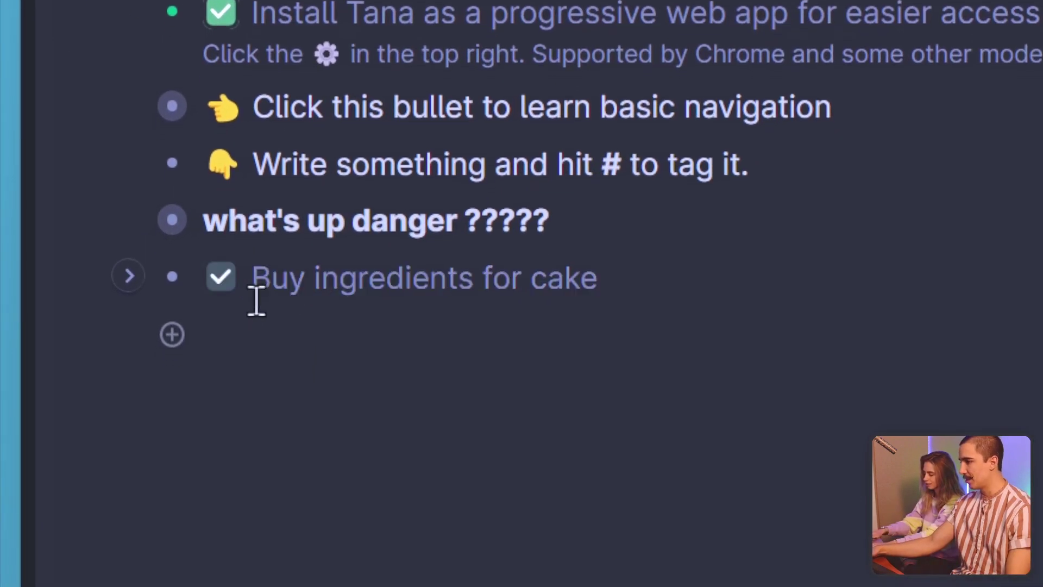
pyautogui.hotkey('ctrl', 'Return')
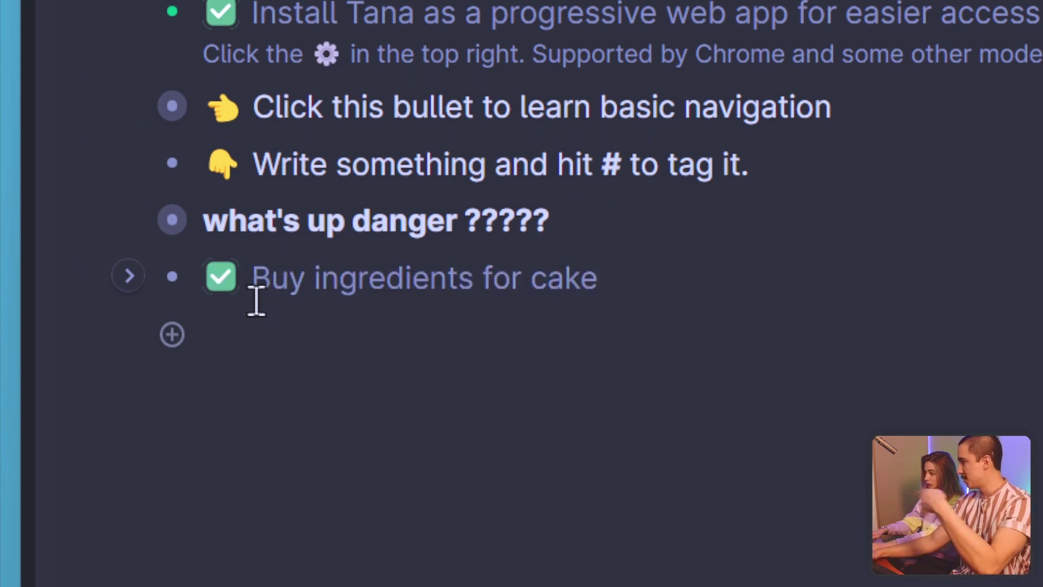
pyautogui.hotkey('ctrl', 'Return')
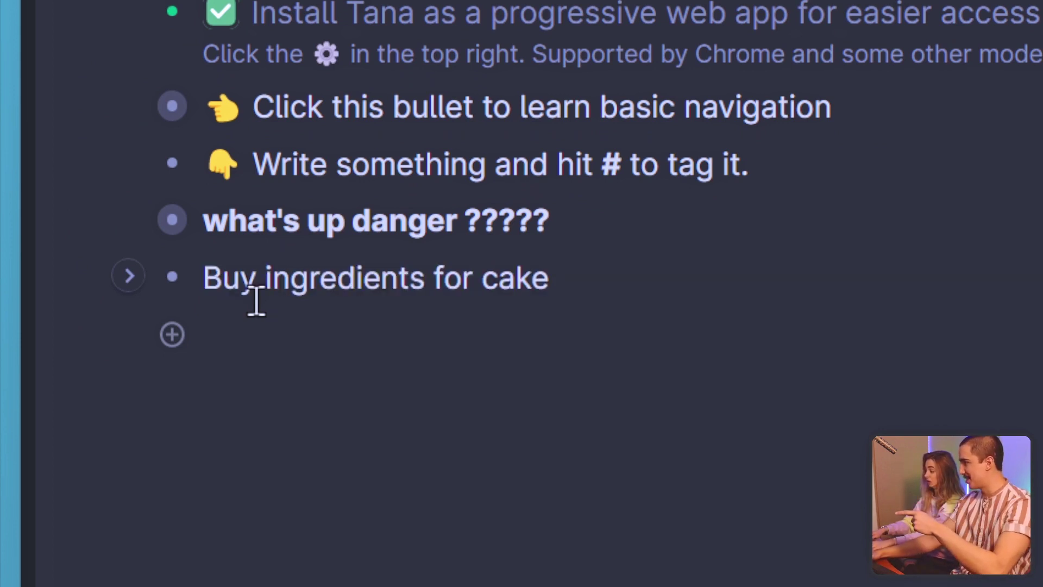
pyautogui.hotkey('ctrl', 'Return')
pyautogui.hotkey('ctrl', 'Return')
pyautogui.hotkey('ctrl', 'Return')
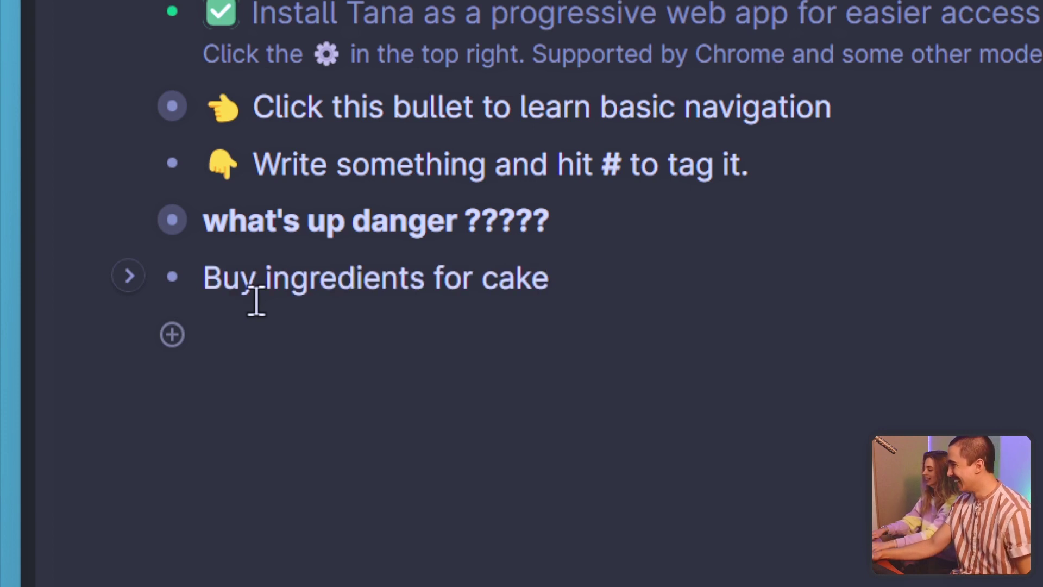
pyautogui.hotkey('ctrl', 'Return')
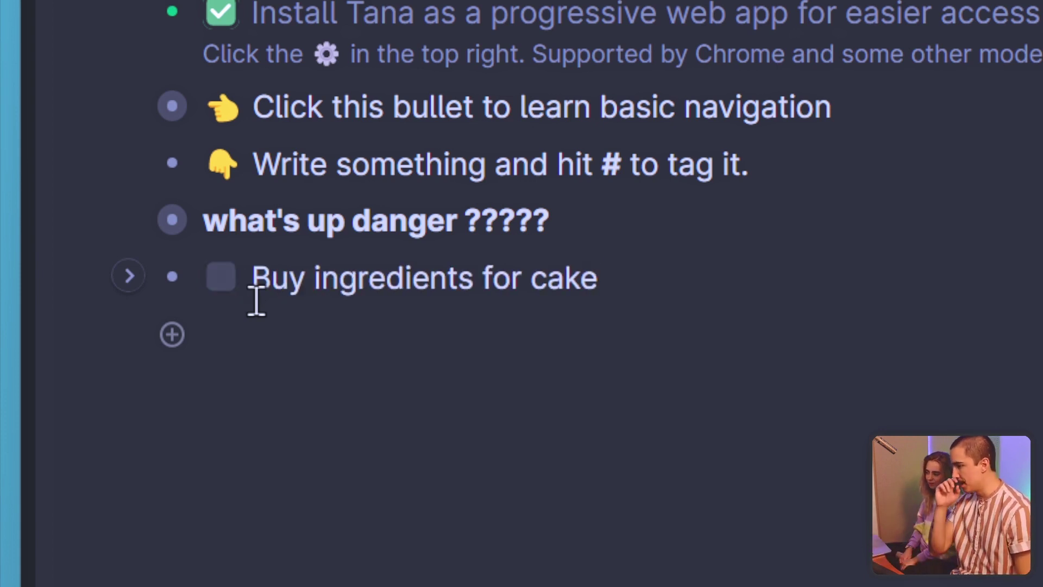
pyautogui.hotkey('ctrl', 'Return')
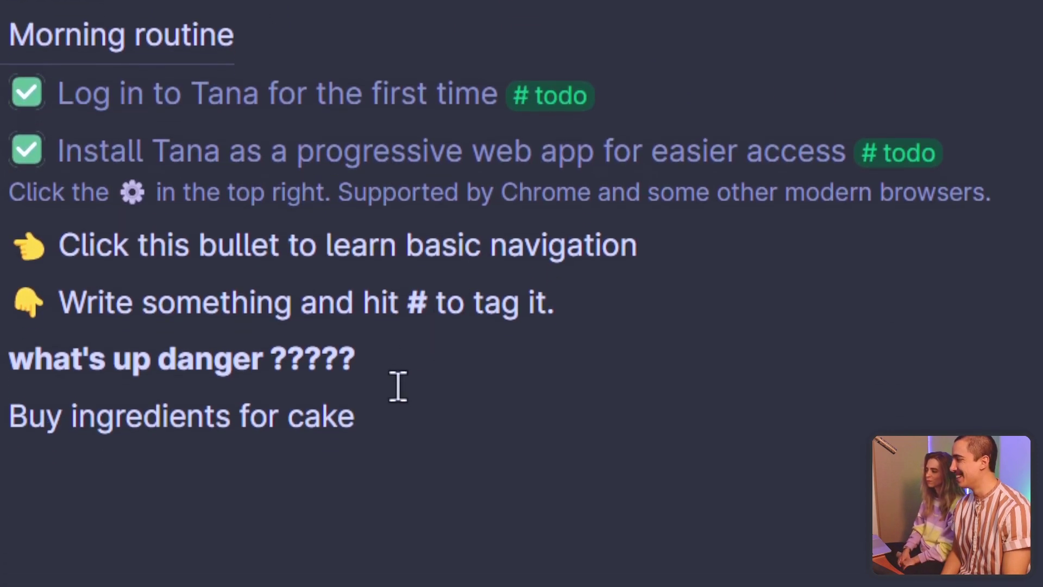
# Add the #task supertag to 'Buy ingredients for cake'.
pyautogui.write('#')
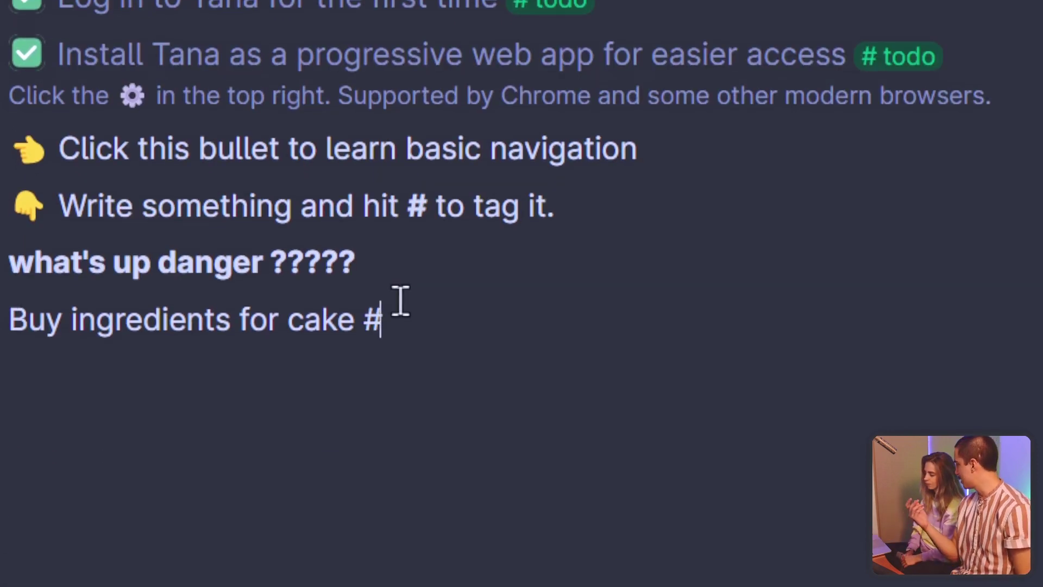
pyautogui.write('task')
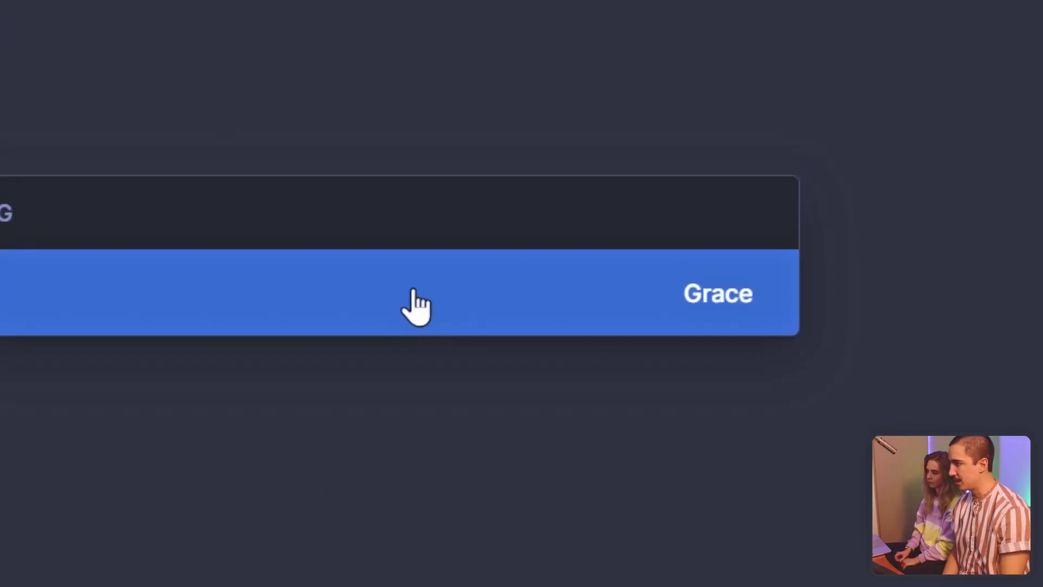
pyautogui.click(6, 294)
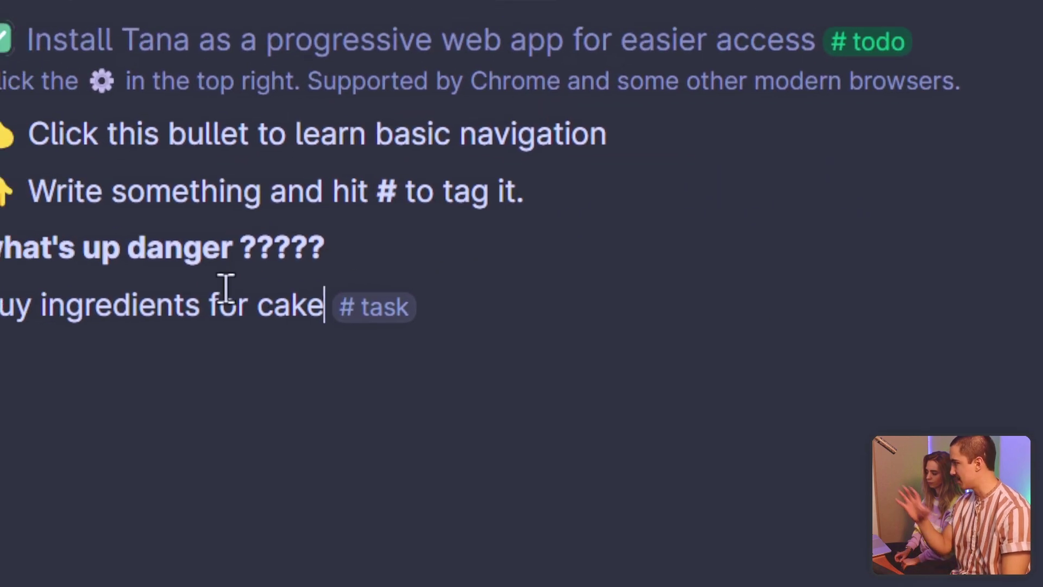
pyautogui.moveTo(380, 307)
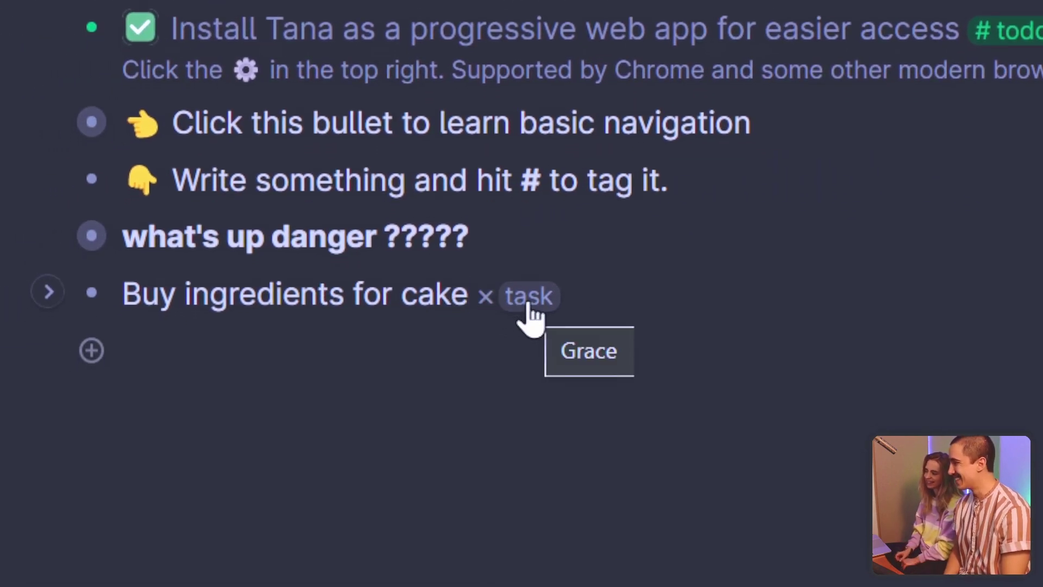
# Give #task purple colour and description 'here I keep track of my things to-do'; show the sidebar.
pyautogui.moveTo(528, 309)
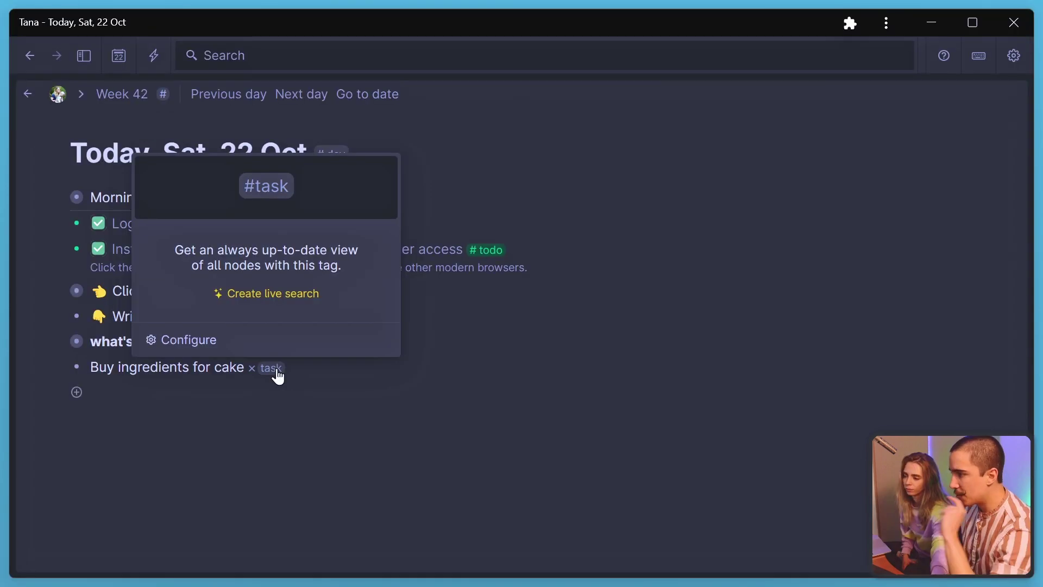
pyautogui.click(268, 347)
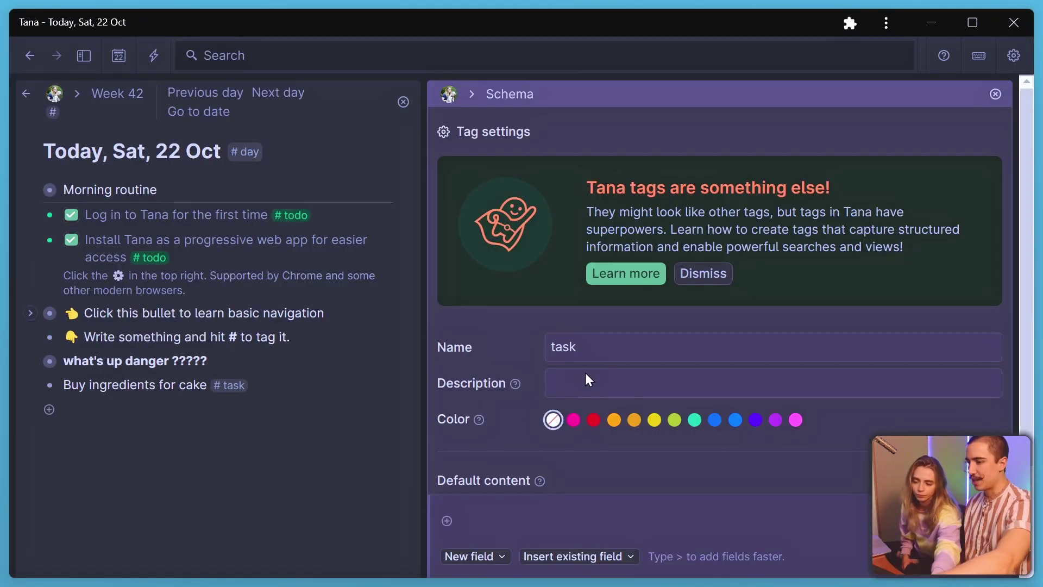
pyautogui.click(775, 419)
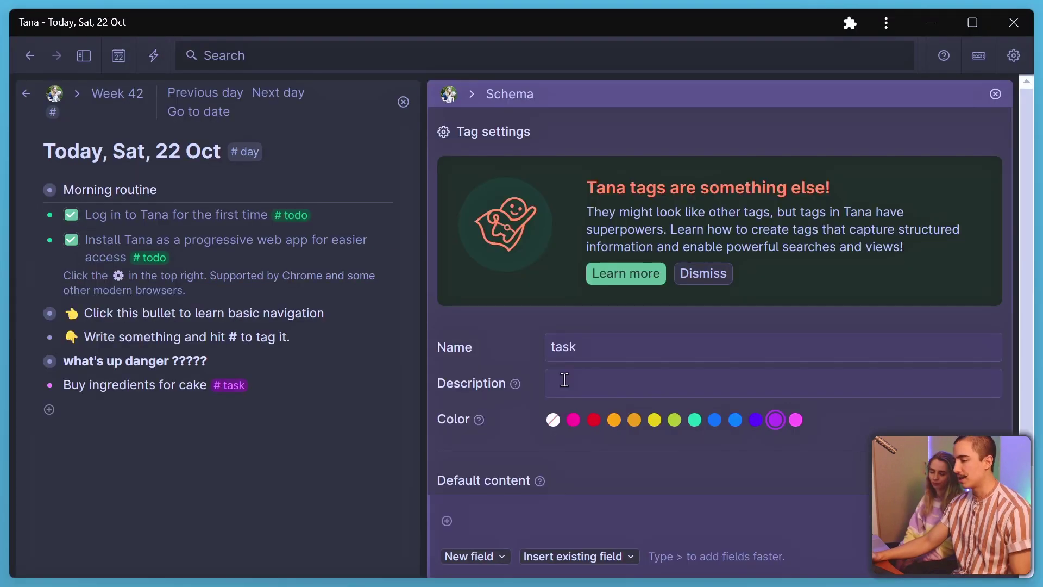
pyautogui.click(564, 380)
pyautogui.write('here I keep track of my things to-do')
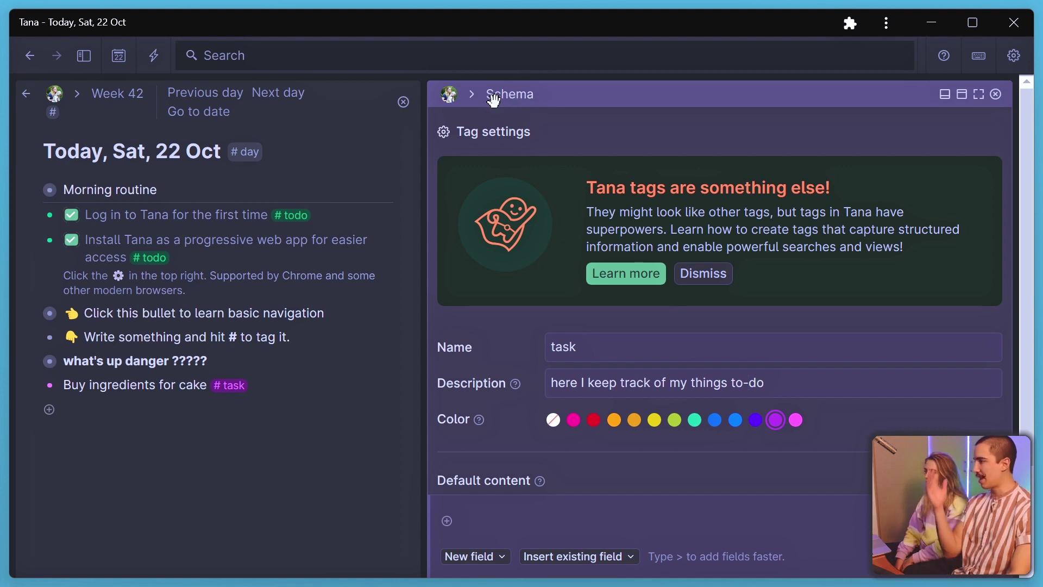
pyautogui.click(996, 95)
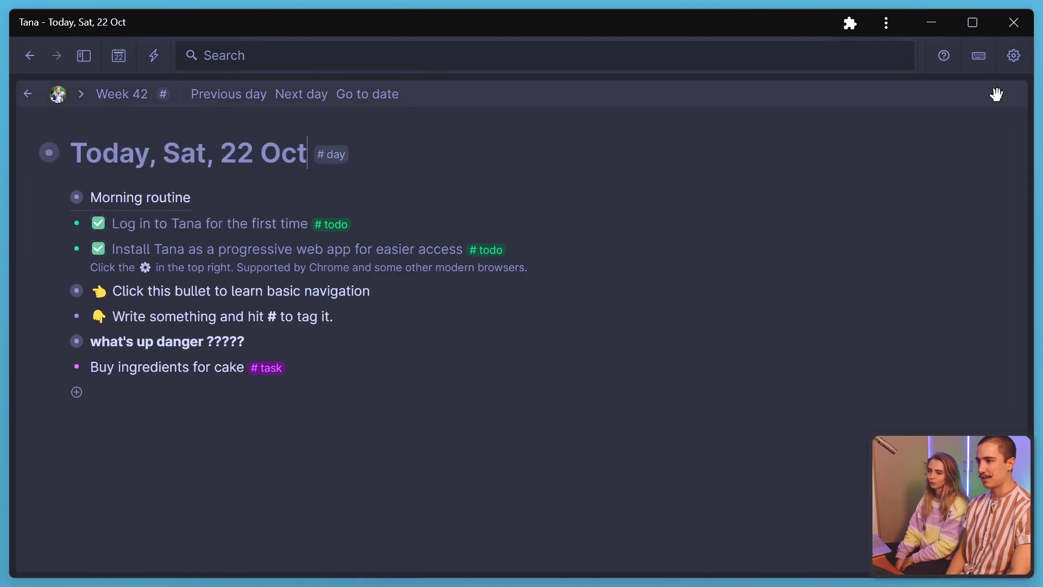
pyautogui.click(86, 56)
pyautogui.click(58, 107)
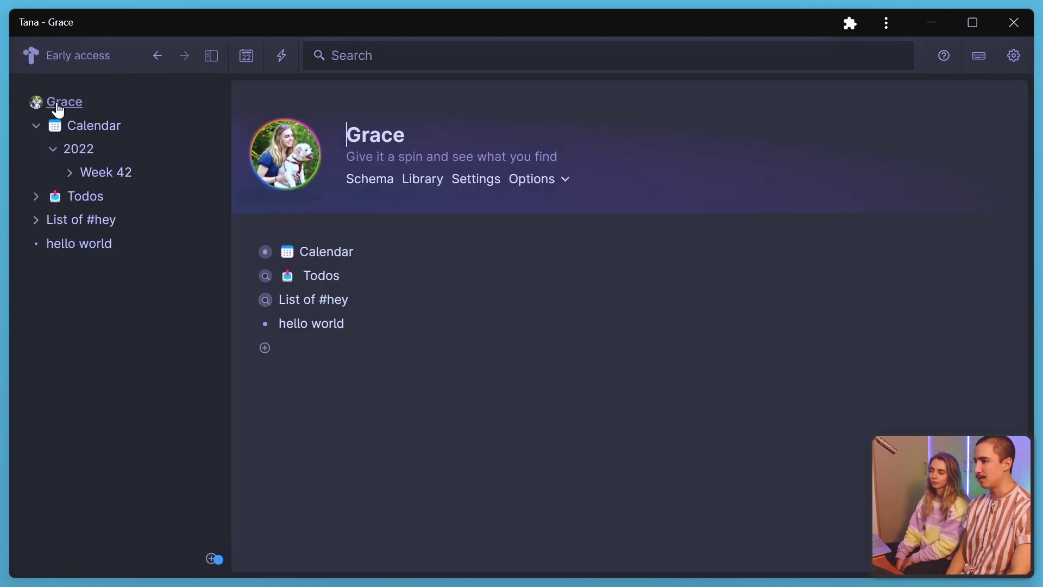
pyautogui.click(389, 189)
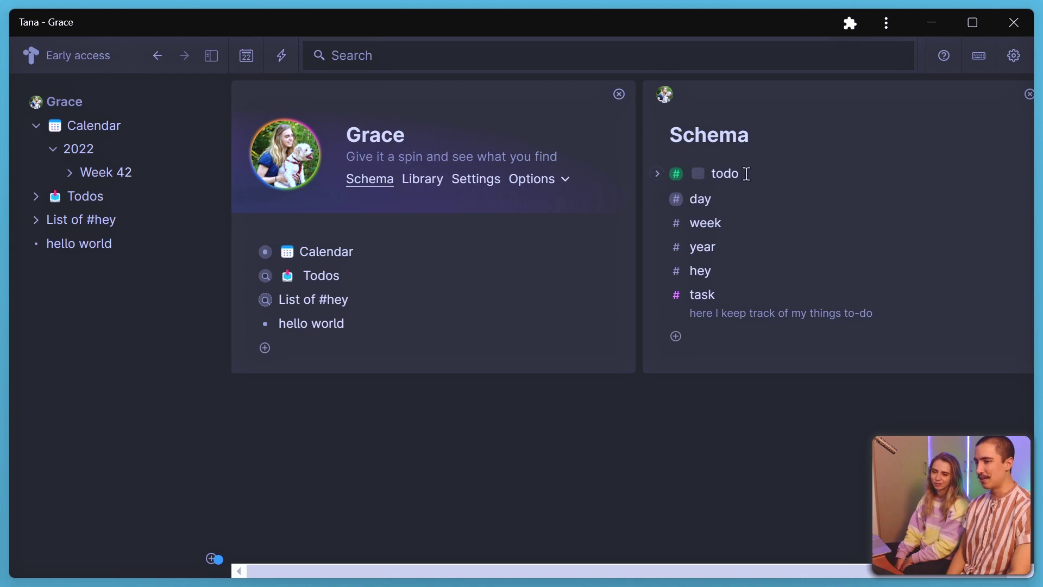
pyautogui.moveTo(746, 173); pyautogui.dragTo(726, 277)
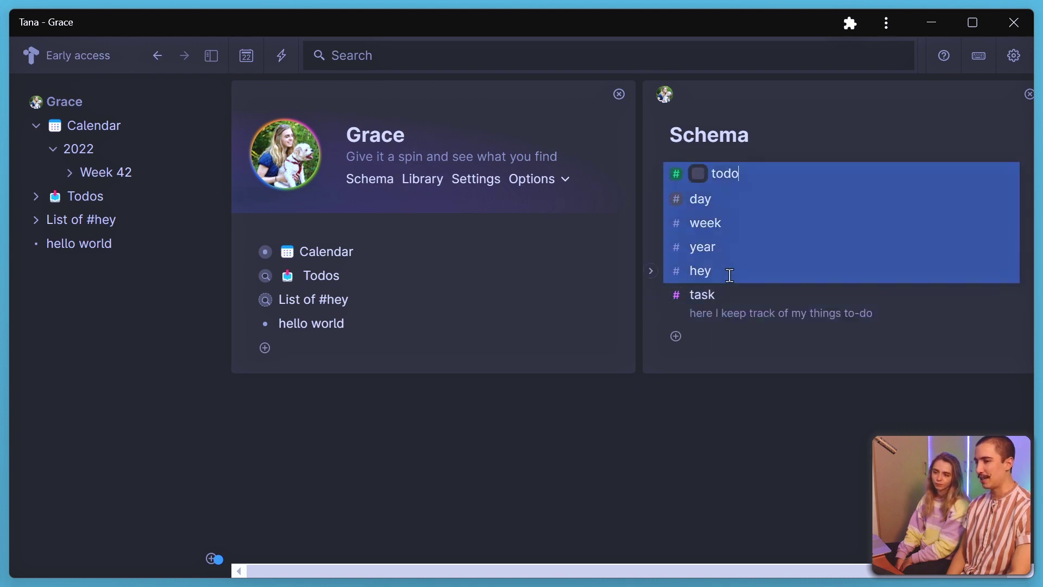
pyautogui.doubleClick(729, 172)
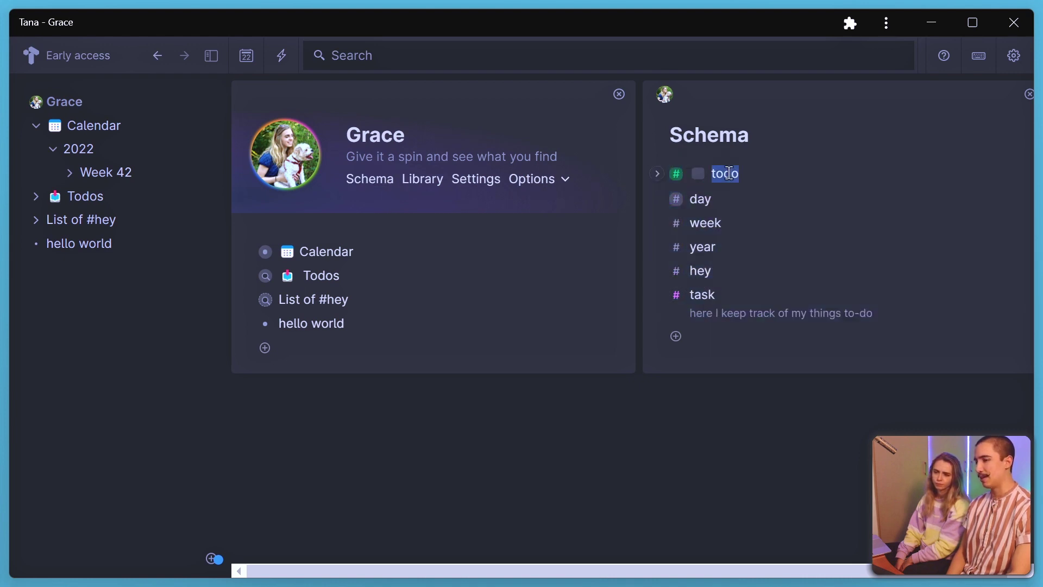
pyautogui.doubleClick(705, 198)
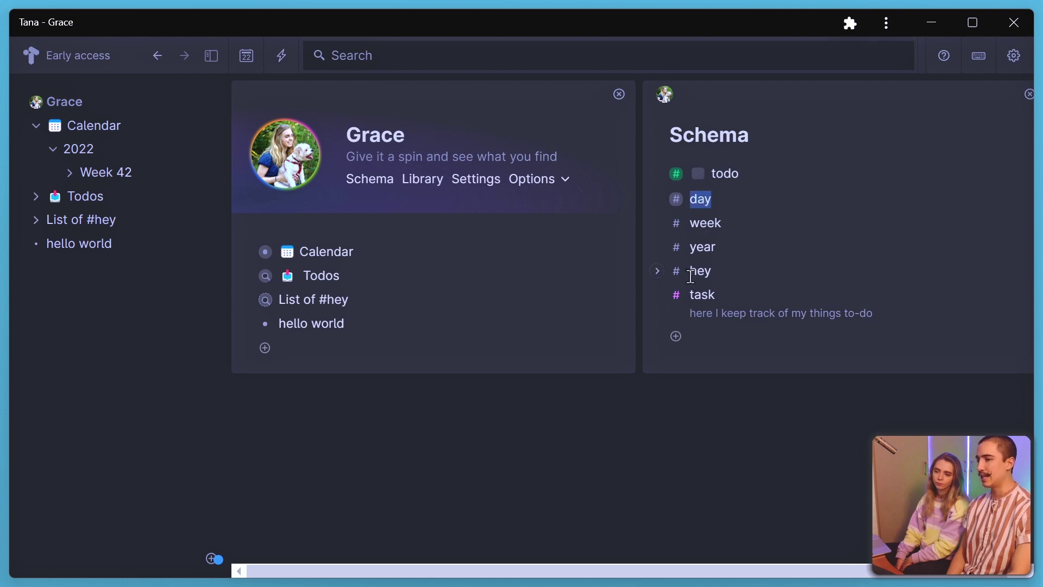
pyautogui.click(710, 294)
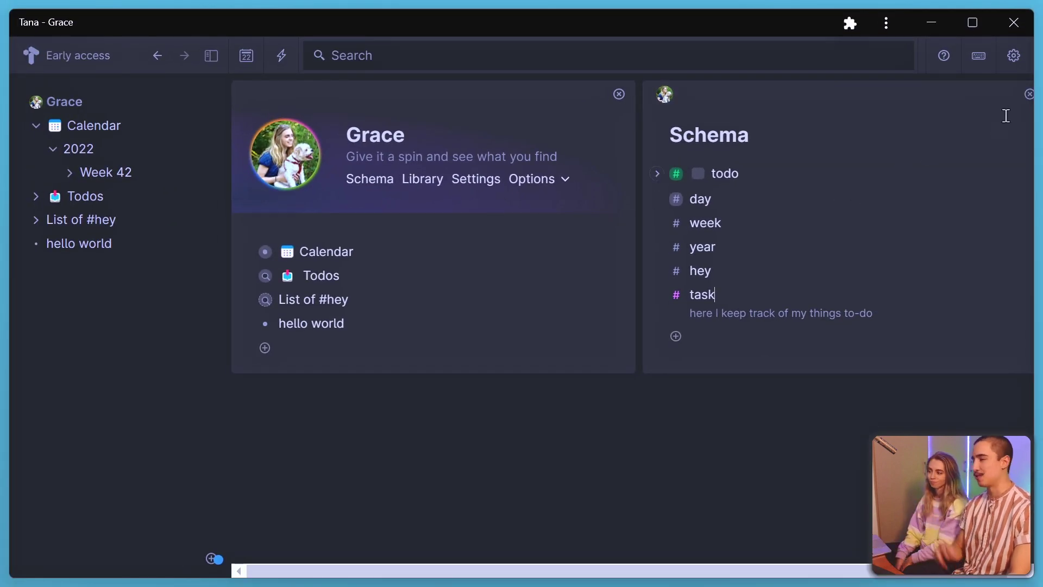
pyautogui.moveTo(1025, 93)
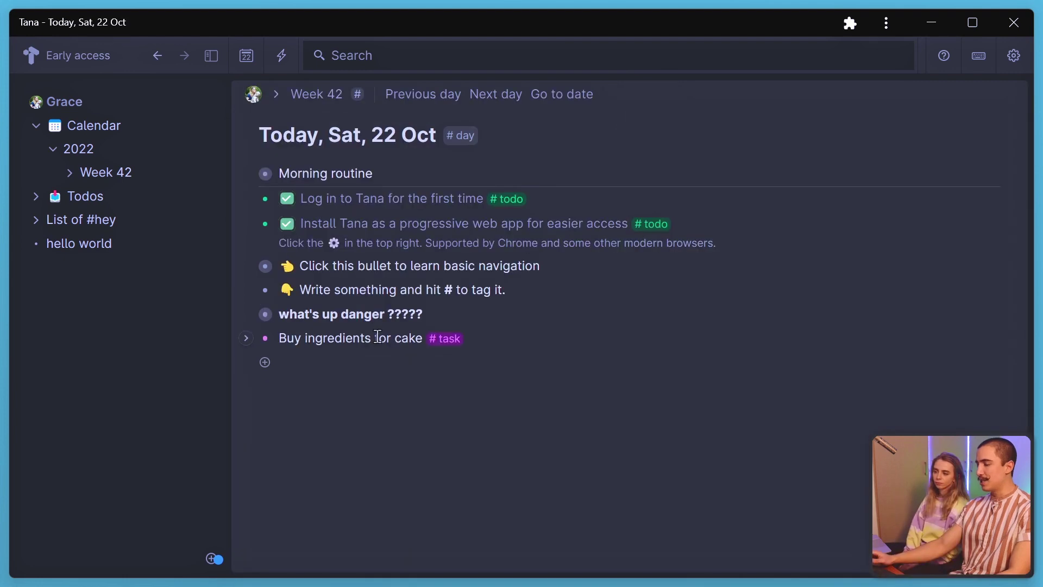
# Turn on 'Show as checkbox' in the #task tag settings at 125% zoom.
pyautogui.hotkey('ctrl', '+')
pyautogui.hotkey('ctrl', '+')
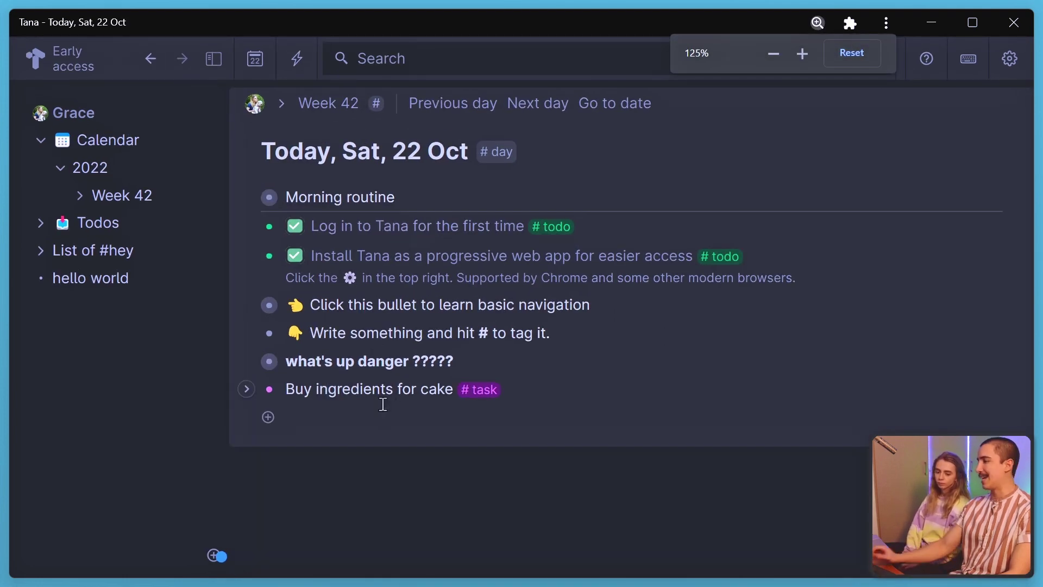
pyautogui.tripleClick(379, 389)
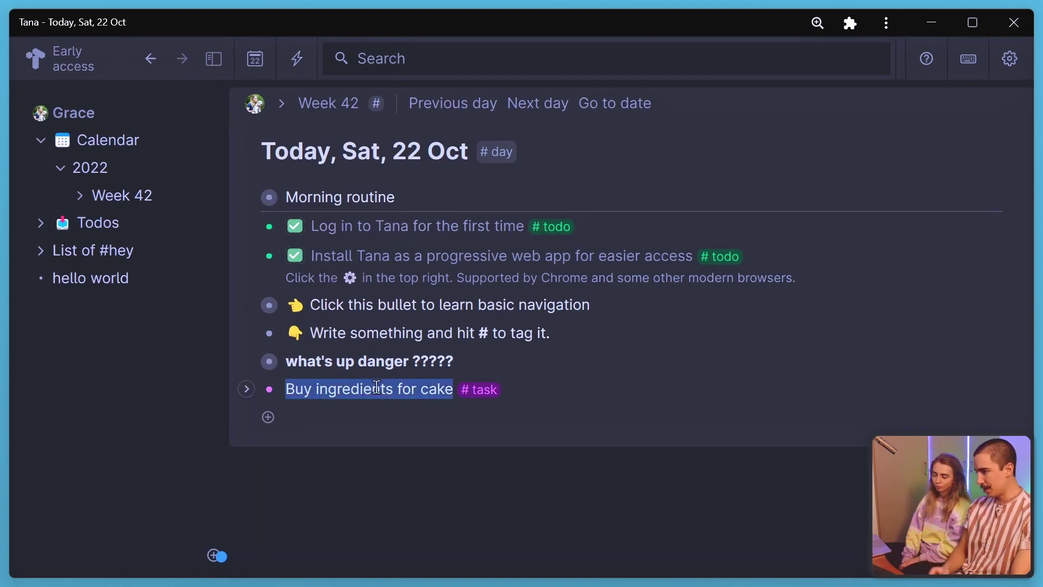
pyautogui.moveTo(488, 397)
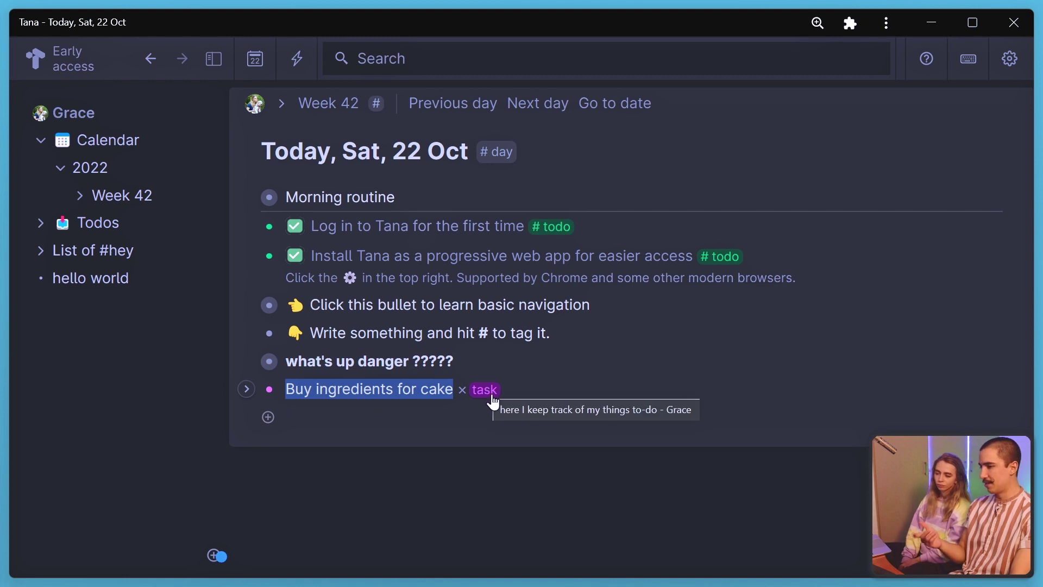
pyautogui.press('Right')
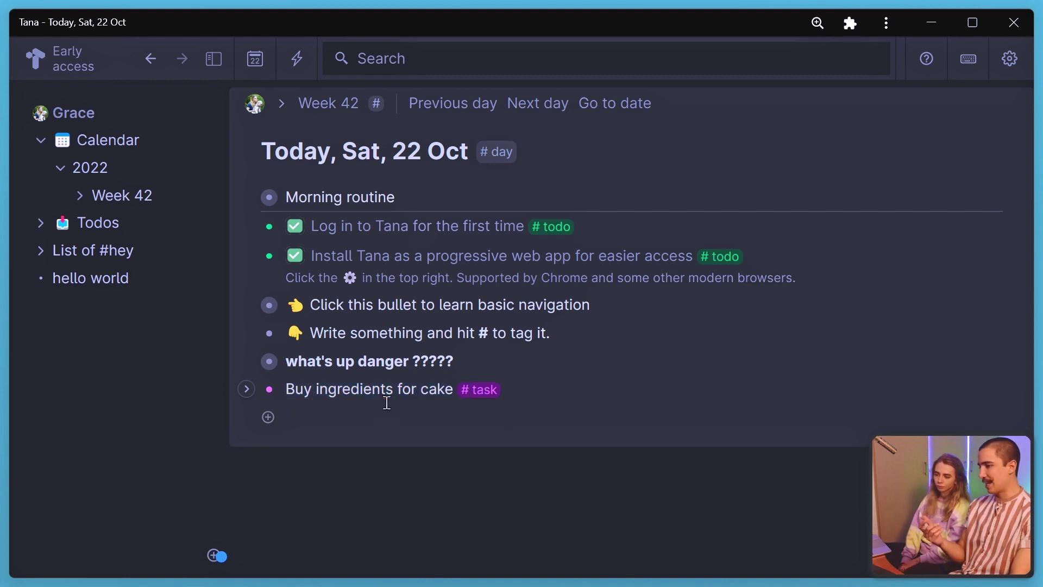
pyautogui.click(485, 390)
pyautogui.click(472, 357)
pyautogui.scroll(-2, 435, 507)
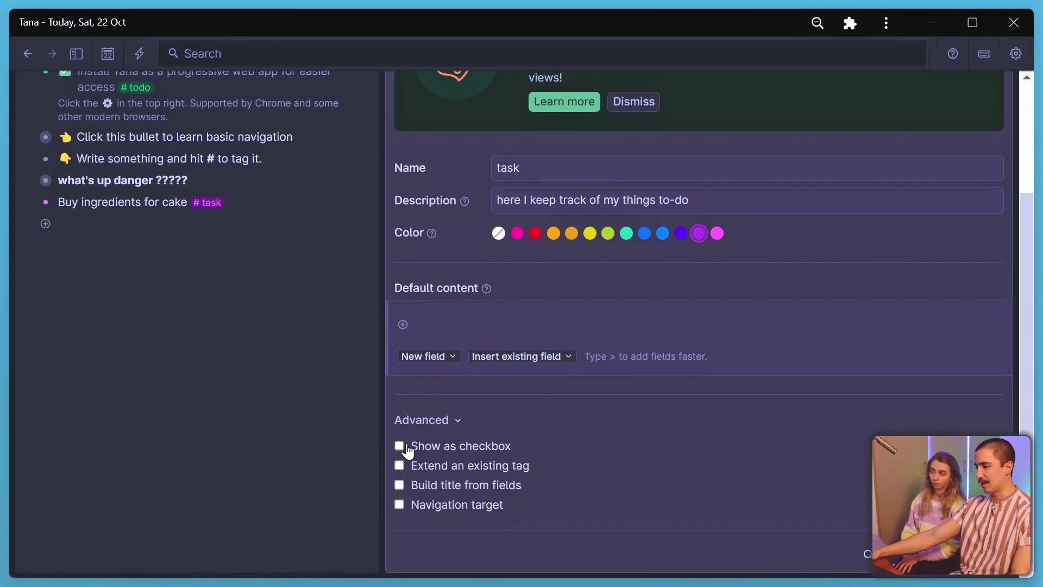
pyautogui.click(553, 565)
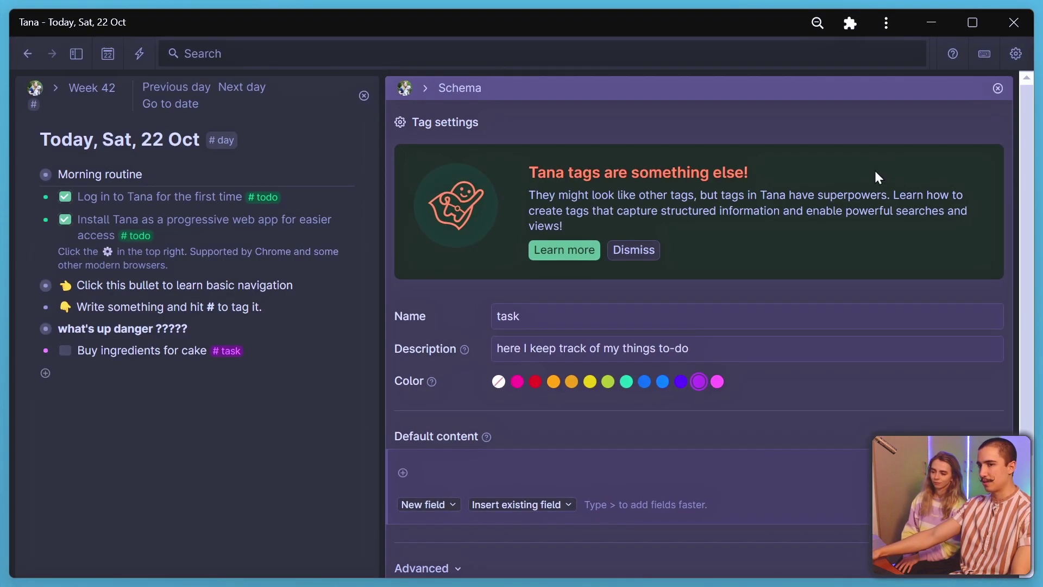
pyautogui.click(996, 92)
pyautogui.hotkey('ctrl', '+')
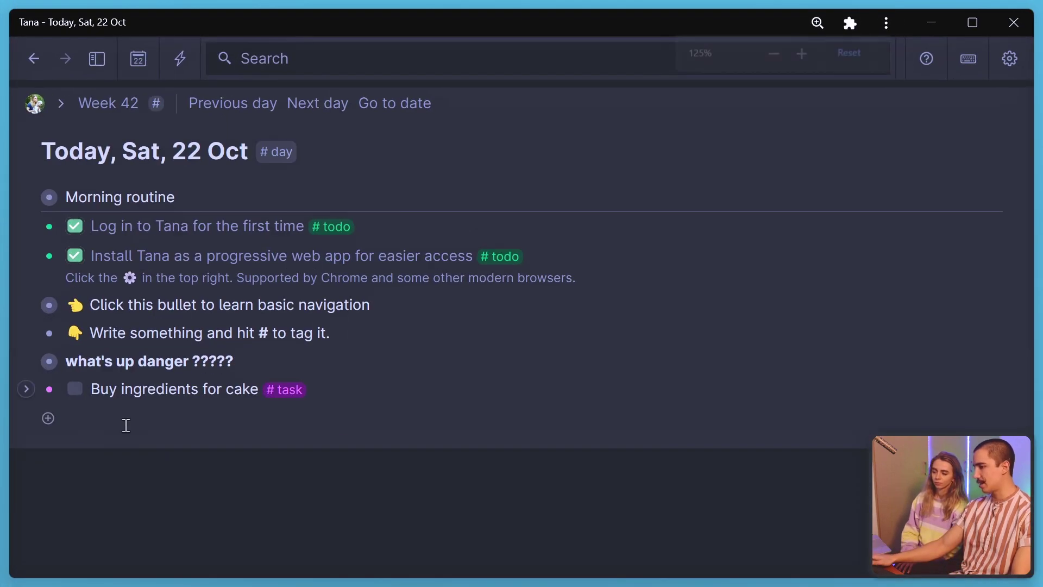
# Add a 'take a bubble bath' node tagged #task on today's page.
pyautogui.click(123, 426)
pyautogui.write('take a bubble bath # ')
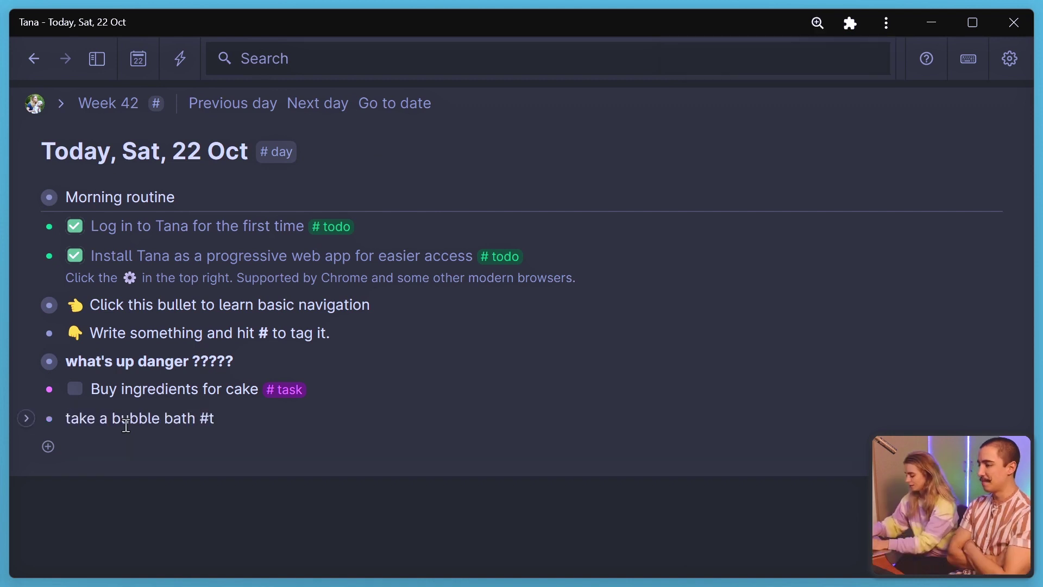
pyautogui.write('t')
pyautogui.press('Return')
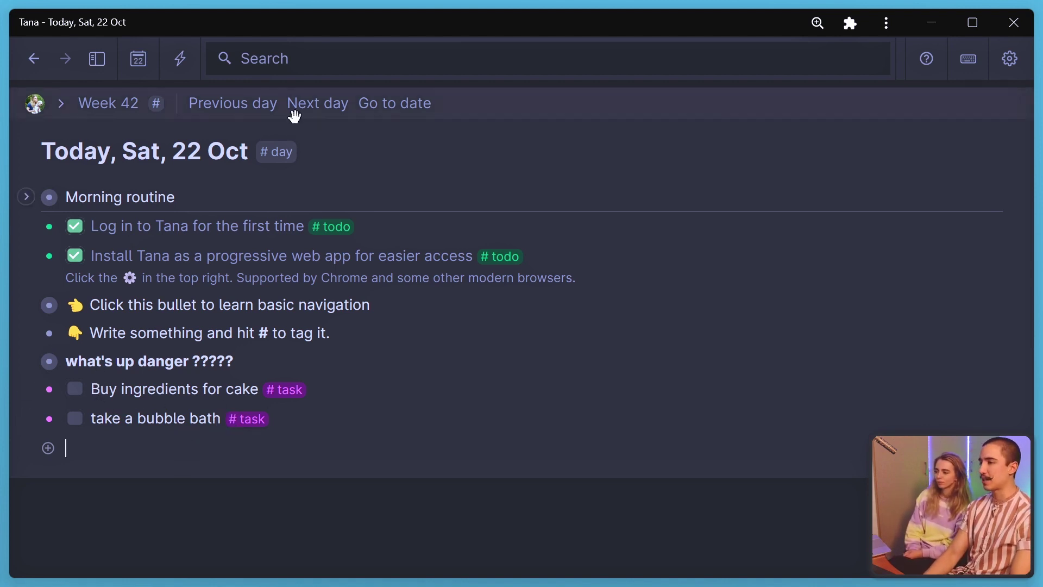
# Add 'Make a shopping list' tagged #task on Fri 21 Oct, then return to today.
pyautogui.click(271, 109)
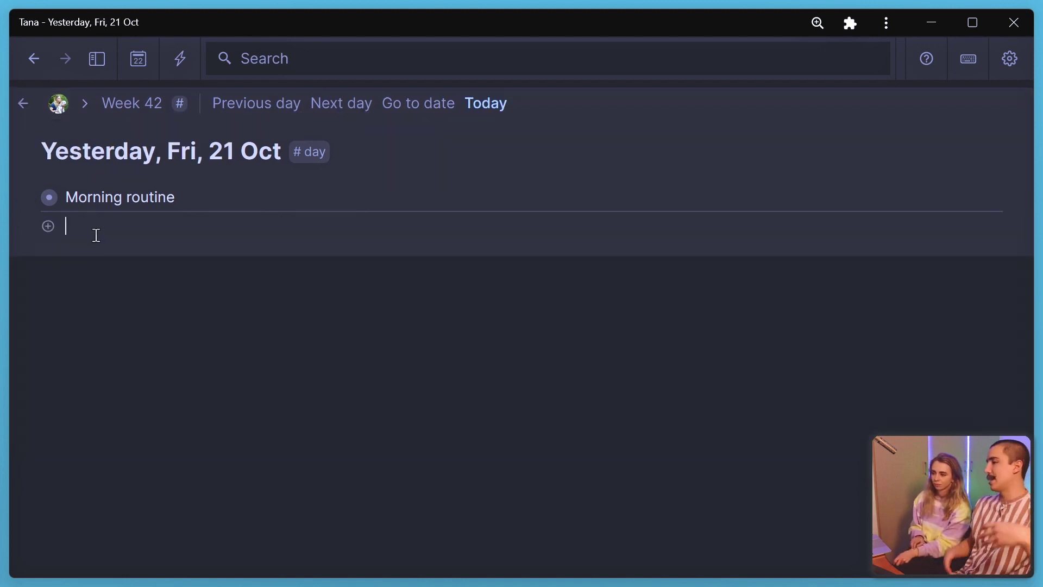
pyautogui.write('Make a shopping list')
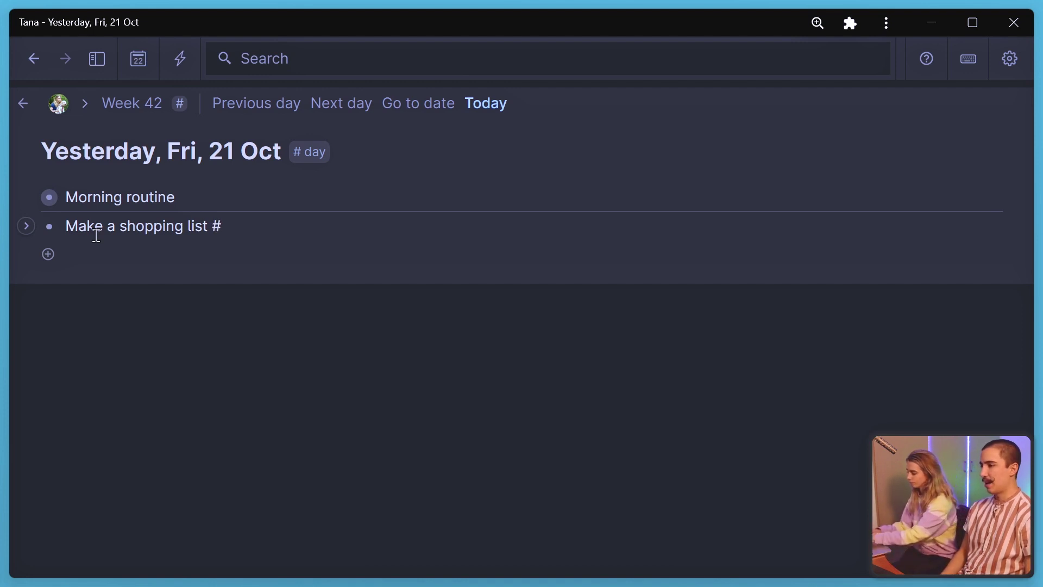
pyautogui.write('#task')
pyautogui.press('Return')
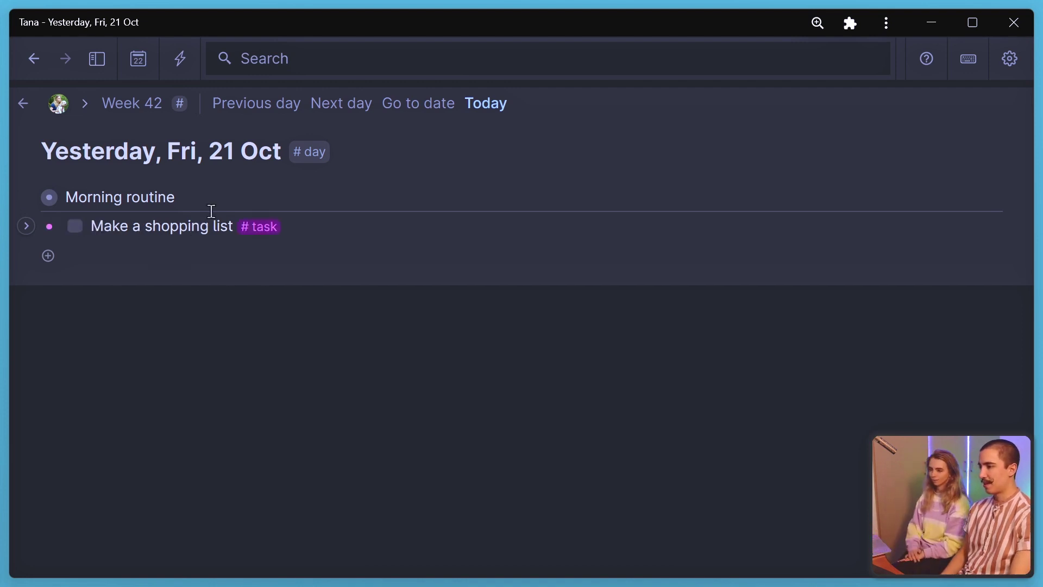
pyautogui.click(481, 112)
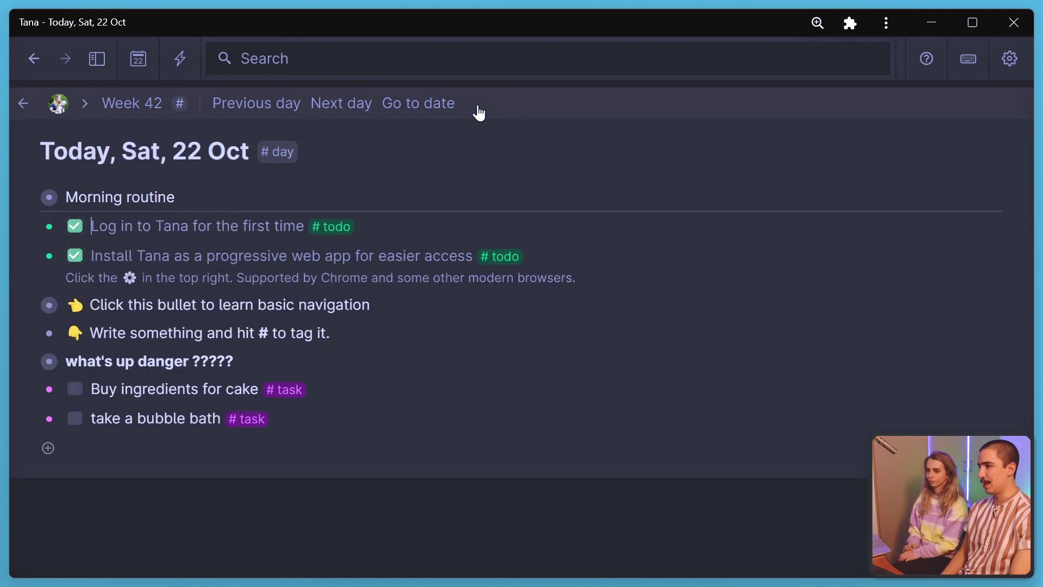
pyautogui.click(260, 107)
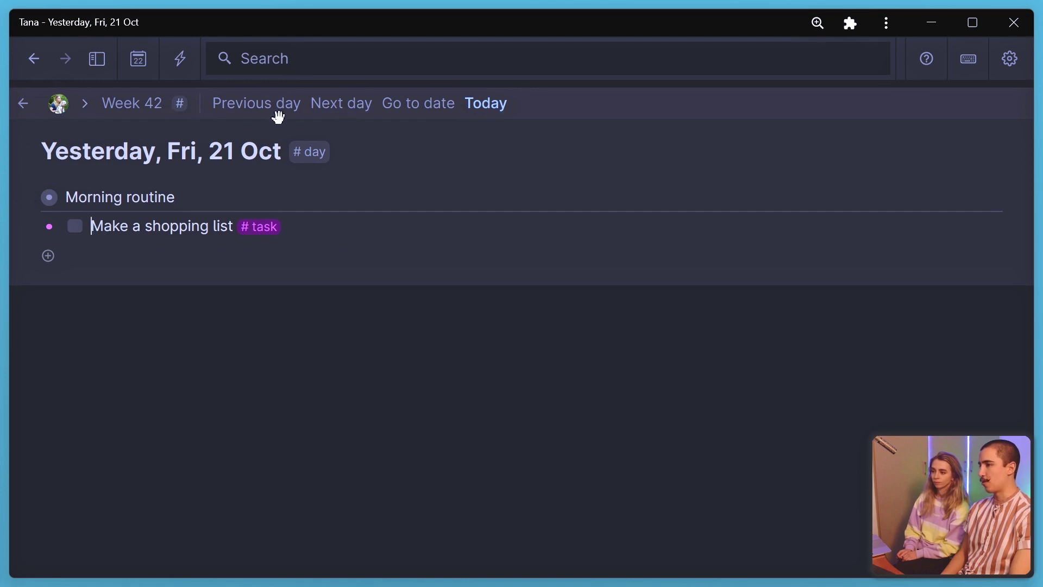
pyautogui.click(471, 107)
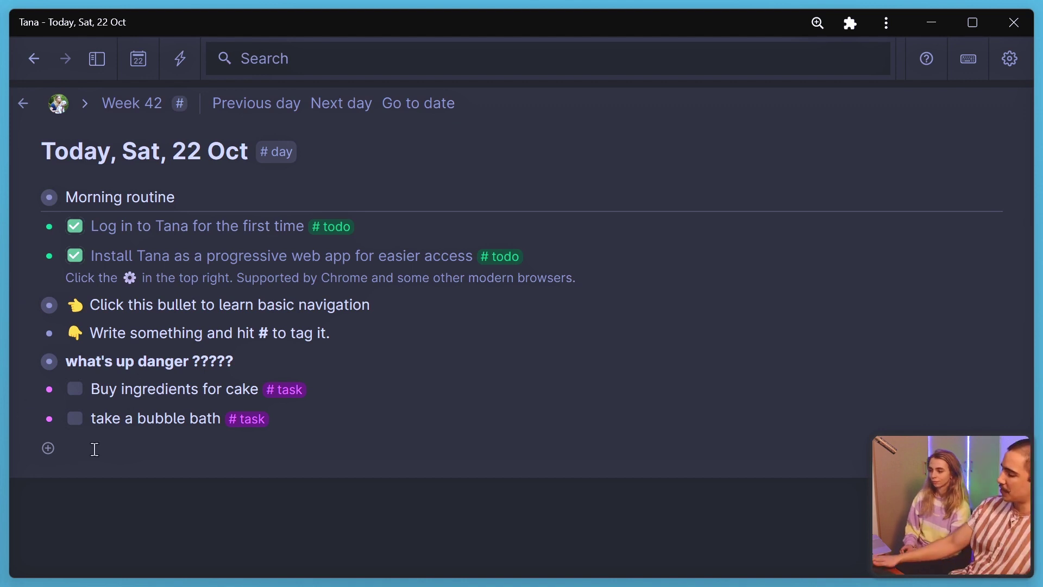
# Insert a Find nodes live query for #task, listing all three tasks.
pyautogui.hotkey('ctrl', 'k')
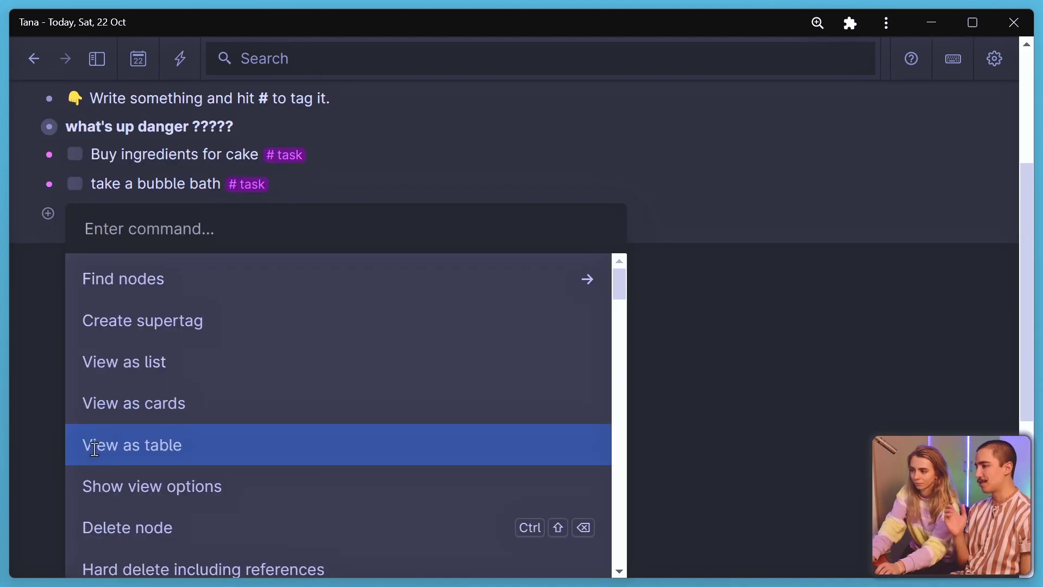
pyautogui.write('find')
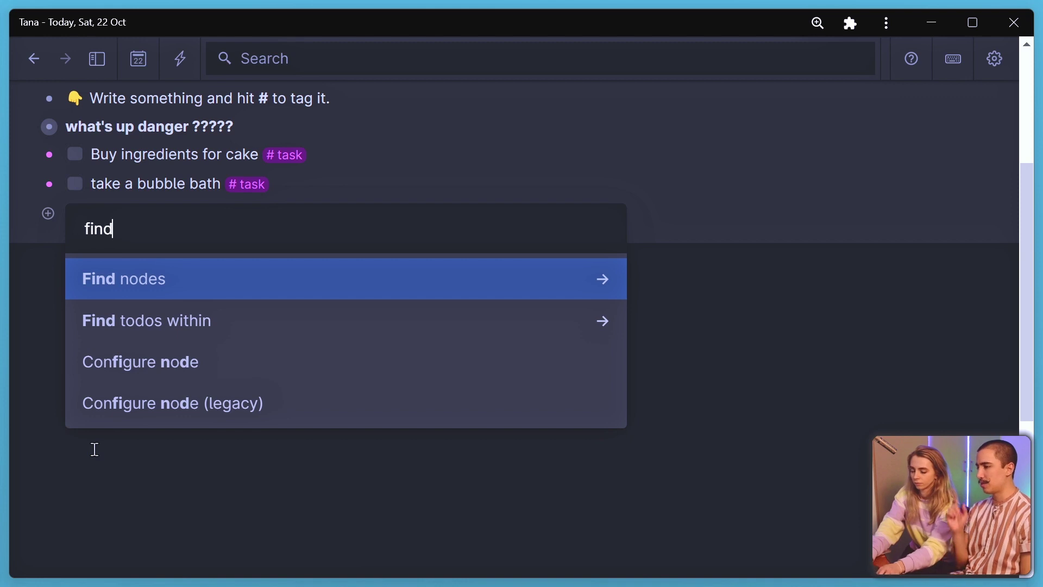
pyautogui.press('Return')
pyautogui.press('Return')
pyautogui.press('Return')
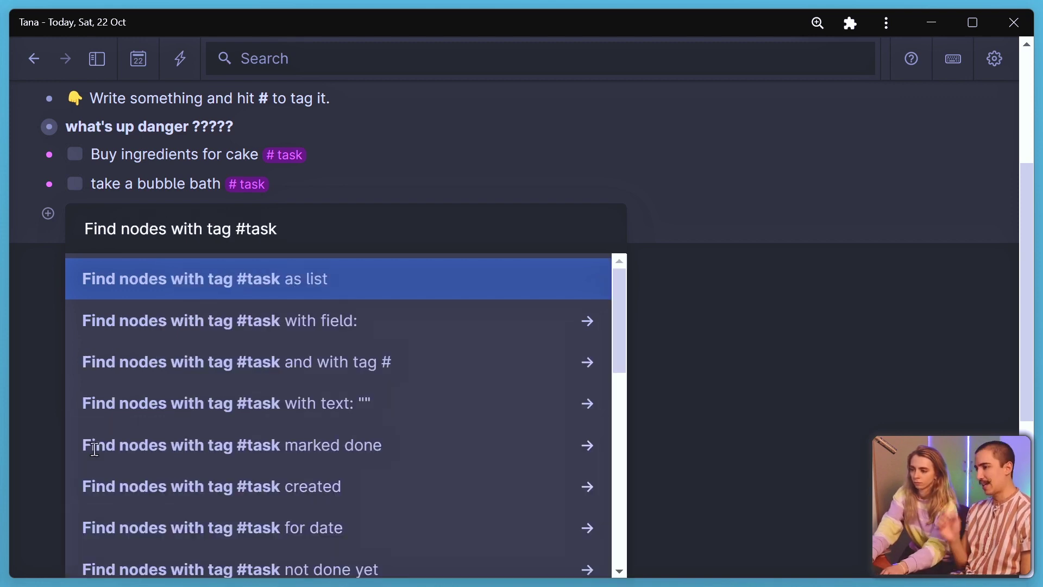
pyautogui.press('Return')
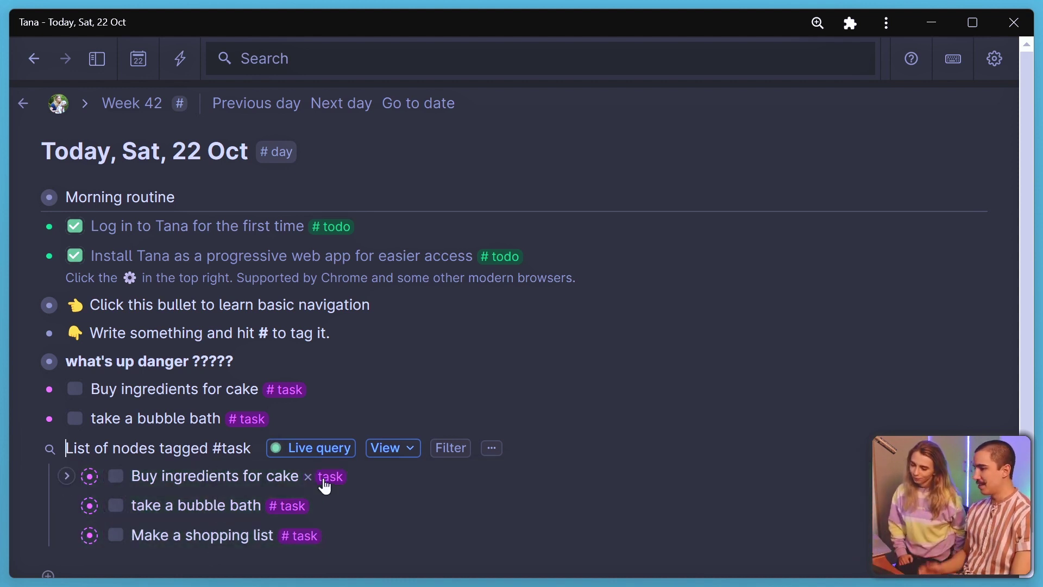
pyautogui.scroll(-1, 173, 510)
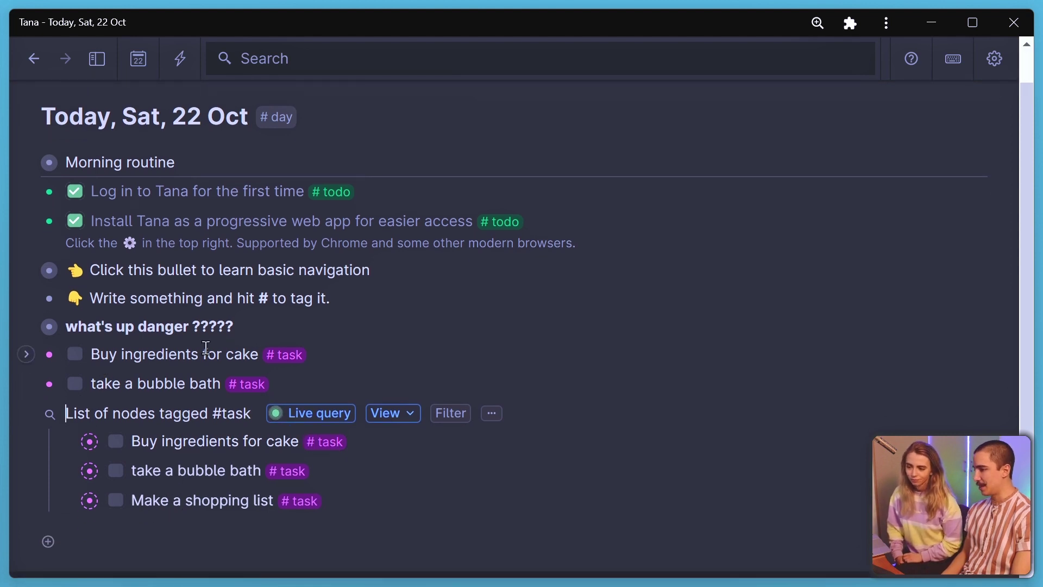
pyautogui.moveTo(205, 347); pyautogui.dragTo(183, 379)
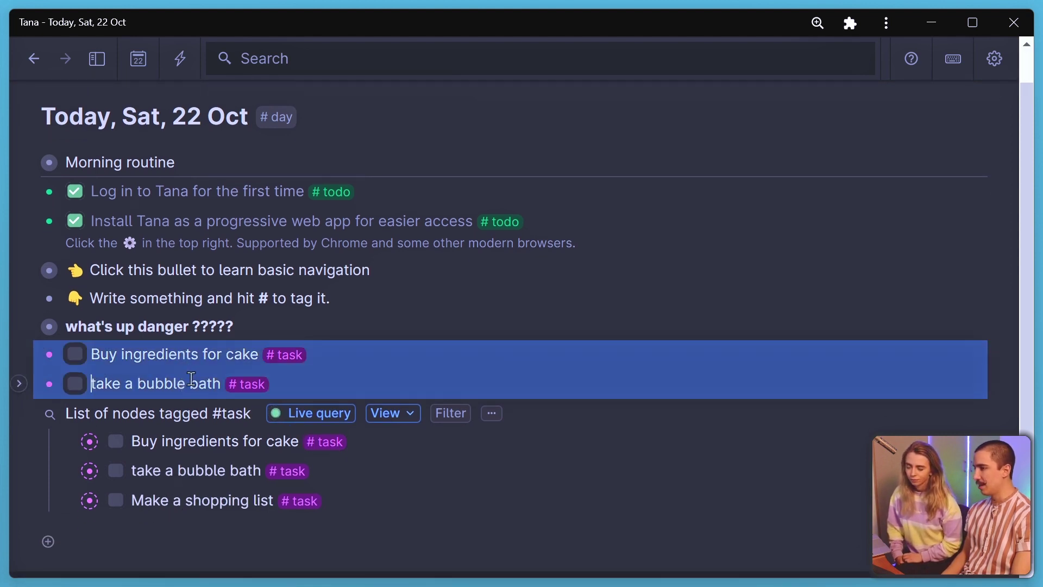
pyautogui.click(190, 383)
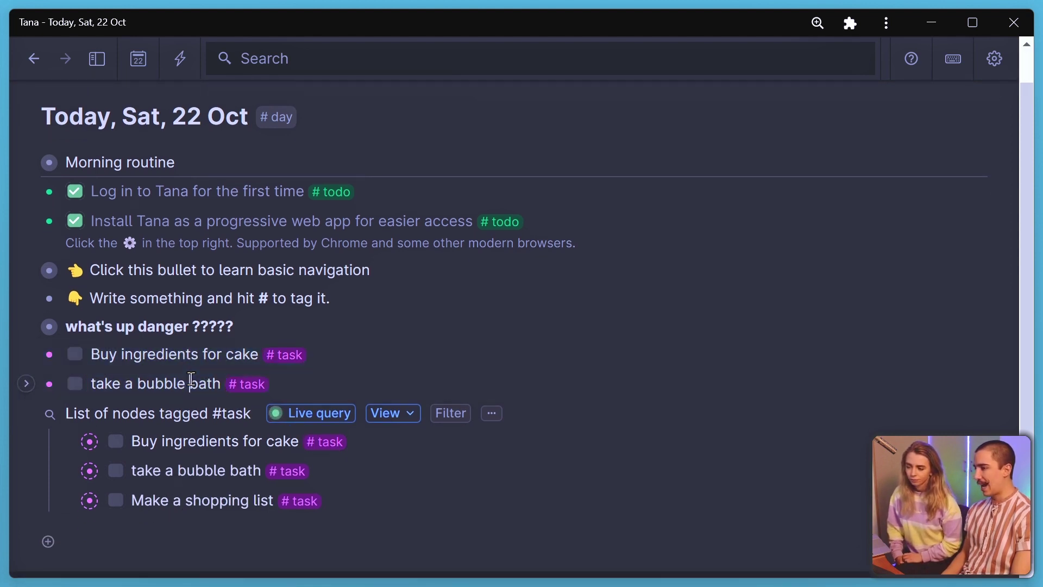
pyautogui.doubleClick(197, 499)
pyautogui.doubleClick(159, 499)
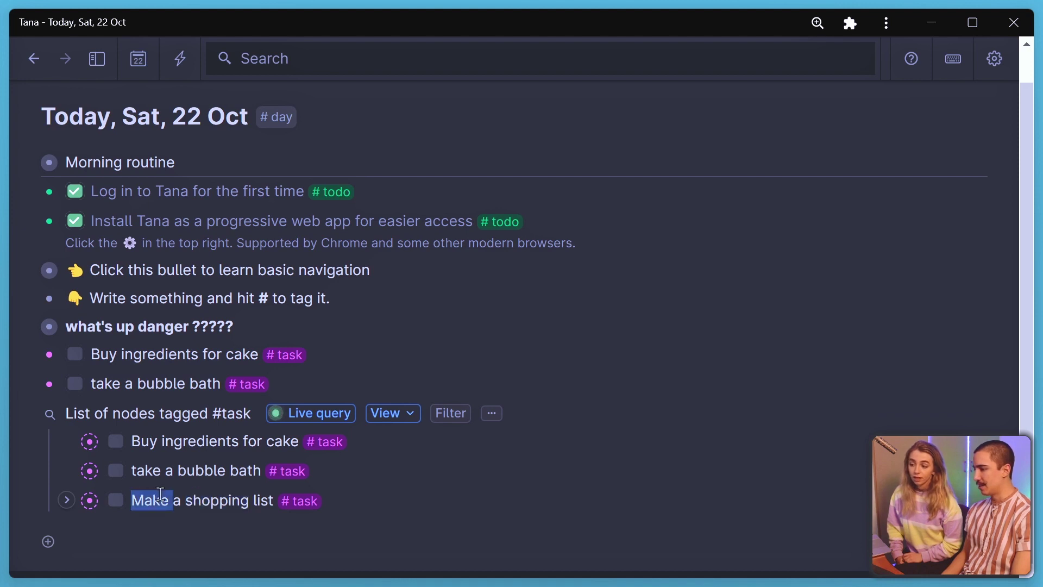
# Rename the task query to 'List of tasks'.
pyautogui.click(50, 414)
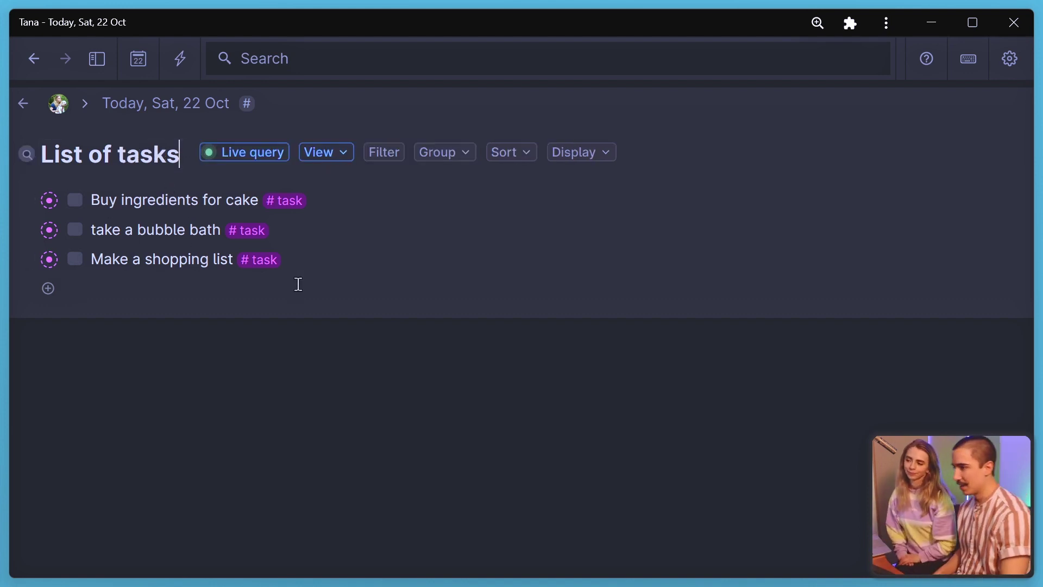
pyautogui.click(298, 284)
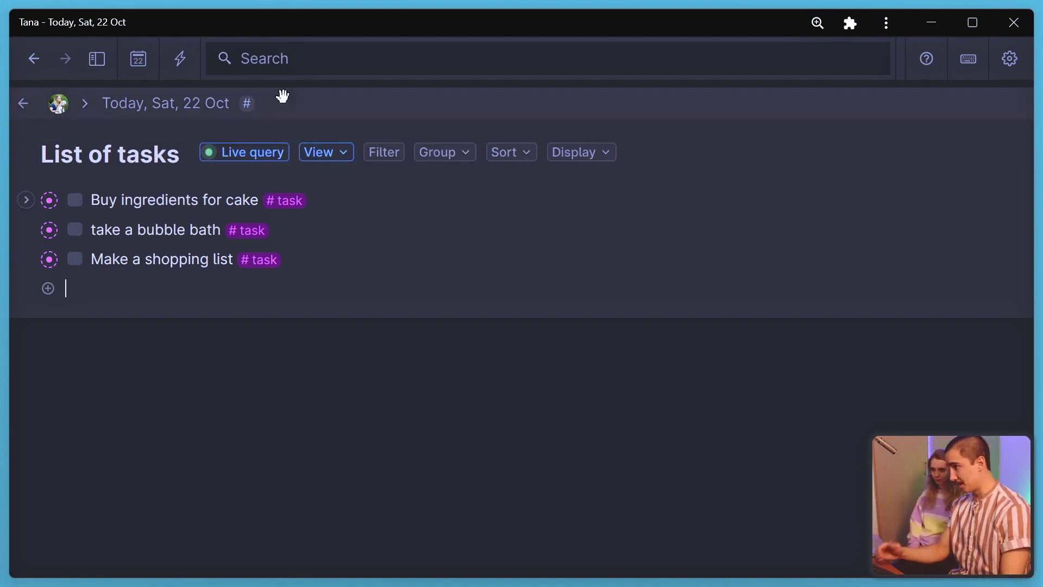
pyautogui.press('Up')
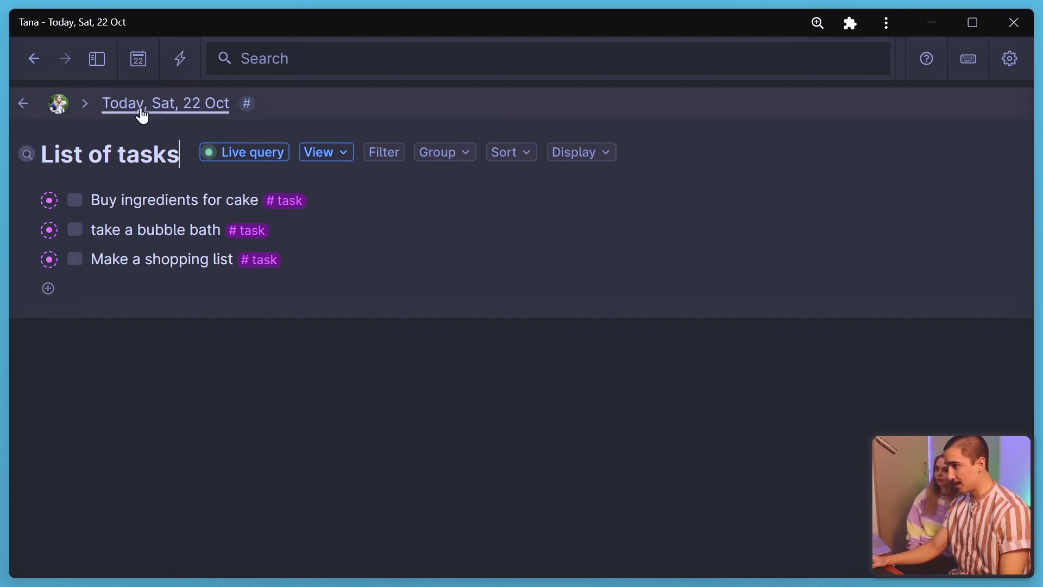
pyautogui.click(142, 110)
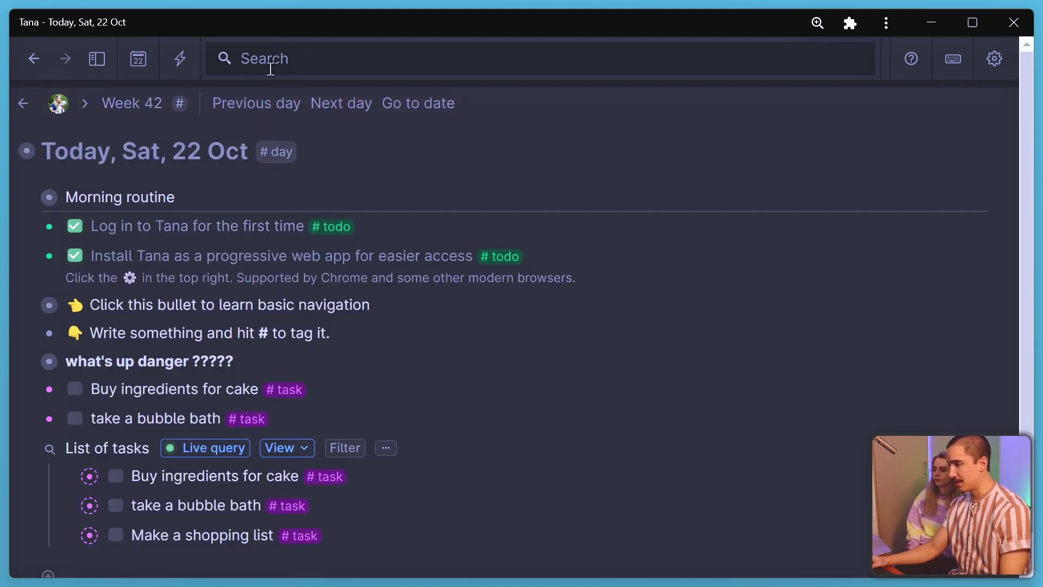
# Search 'list of', open List of tasks as its own page, and show the sidebar.
pyautogui.click(287, 52)
pyautogui.write('l')
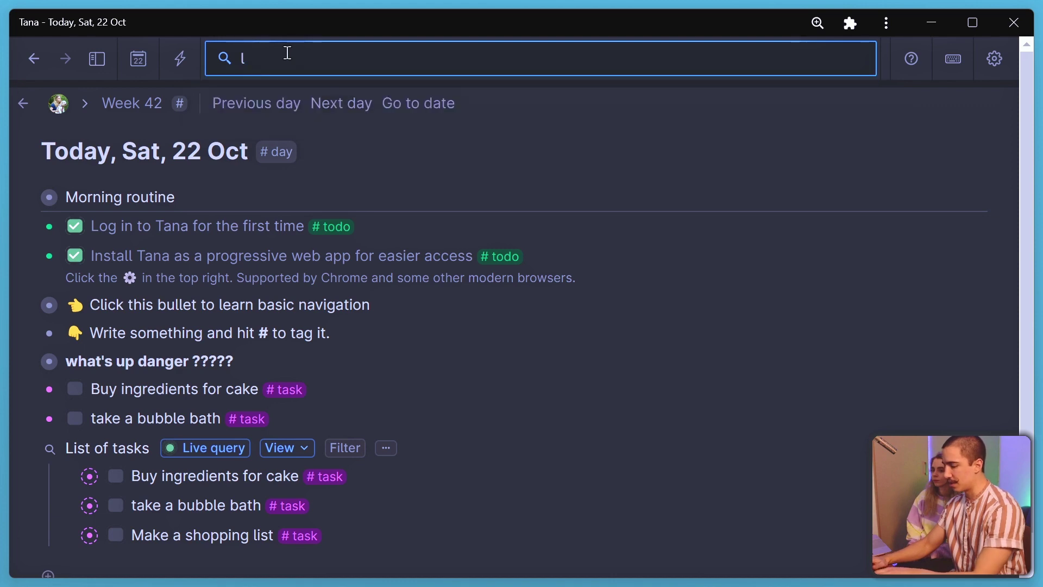
pyautogui.write('ist of')
pyautogui.press('Down')
pyautogui.press('Return')
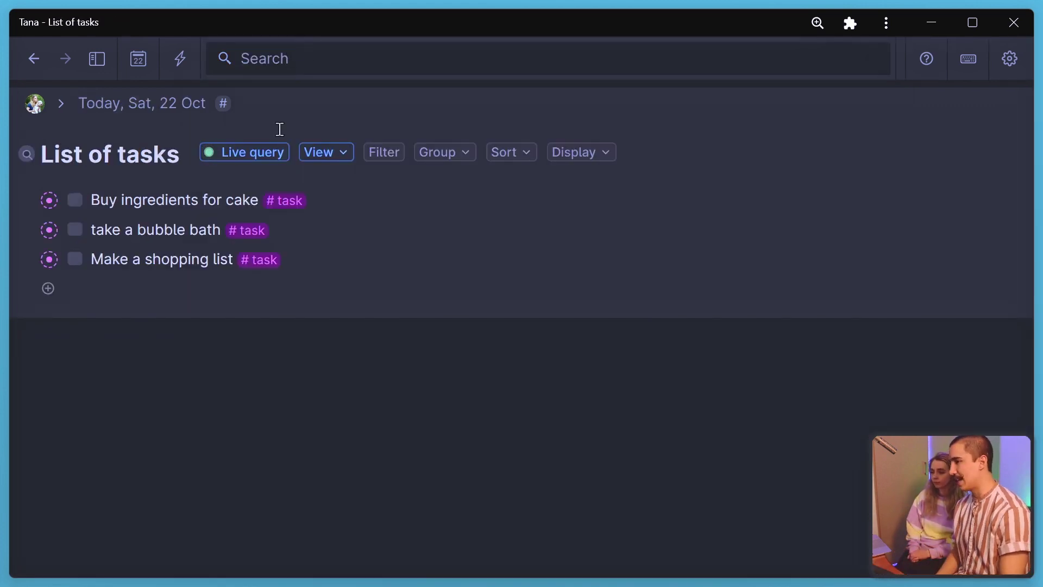
pyautogui.hotkey('ctrl', '\\')
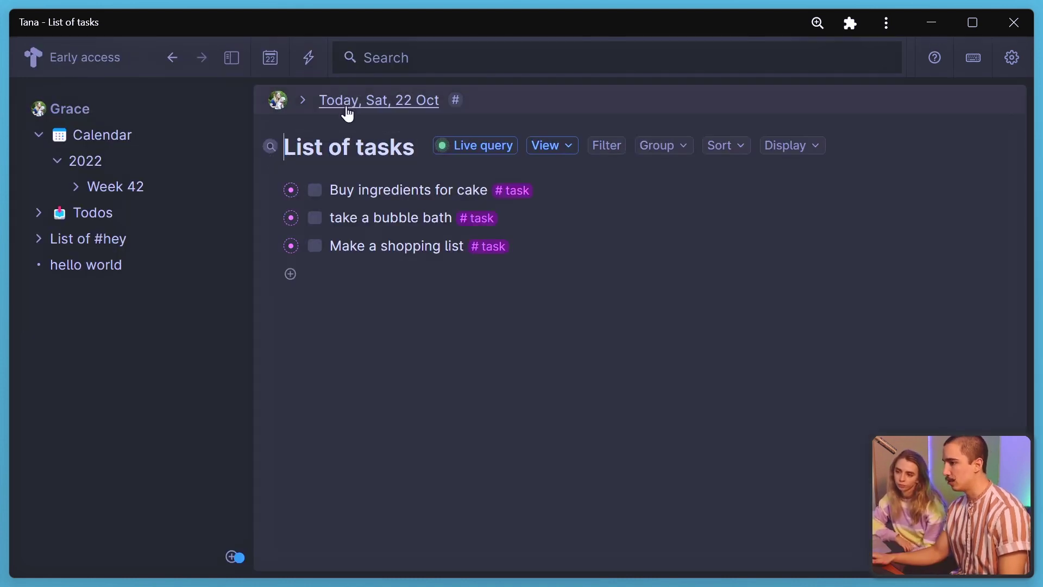
# Drag List of tasks into the workspace home below hello world and open home.
pyautogui.moveTo(272, 148); pyautogui.dragTo(70, 239)
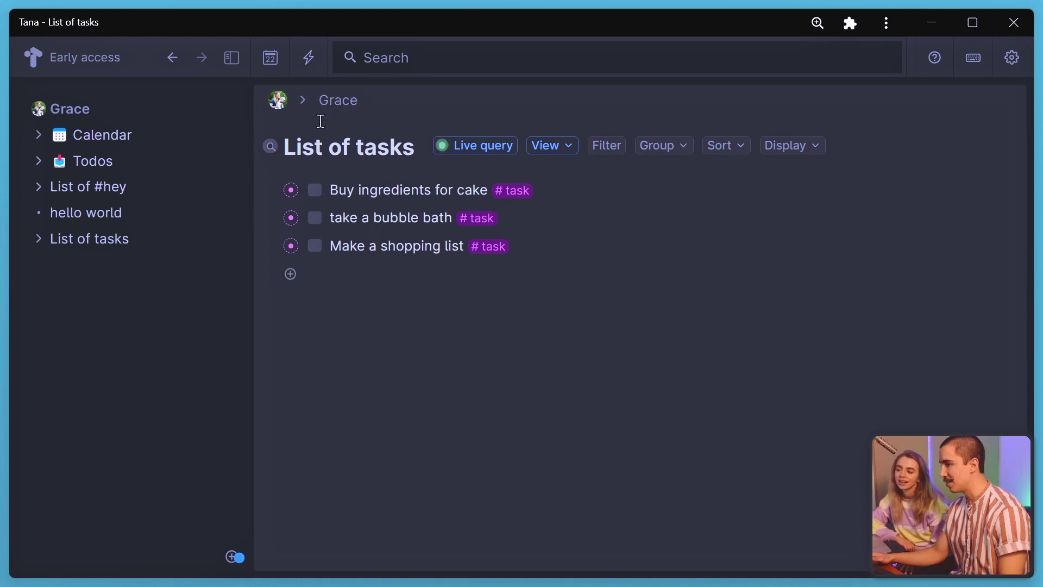
pyautogui.click(72, 111)
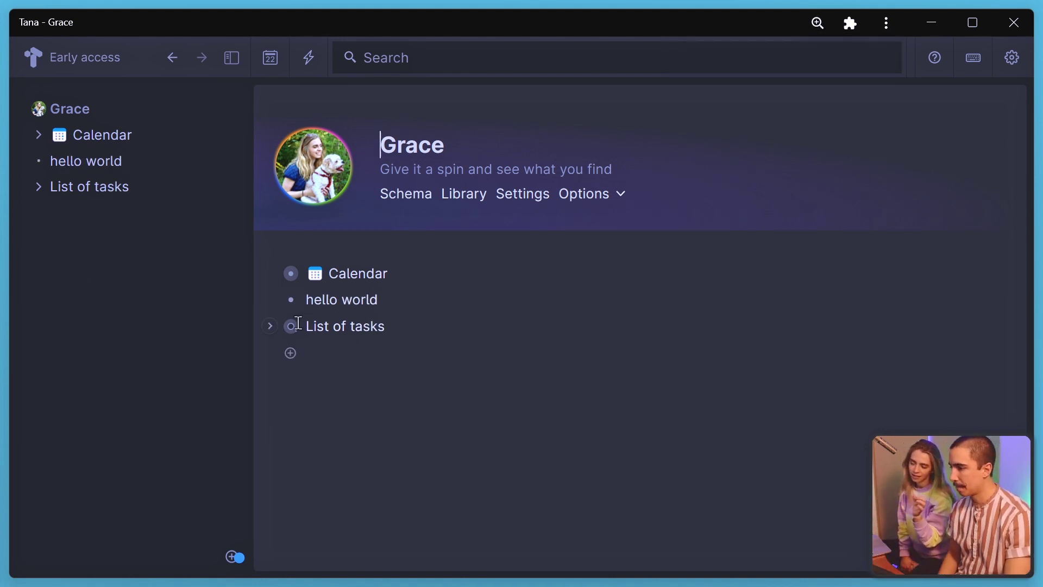
# Toggle the List of tasks query open and closed, leaving it expanded with three tasks.
pyautogui.click(270, 325)
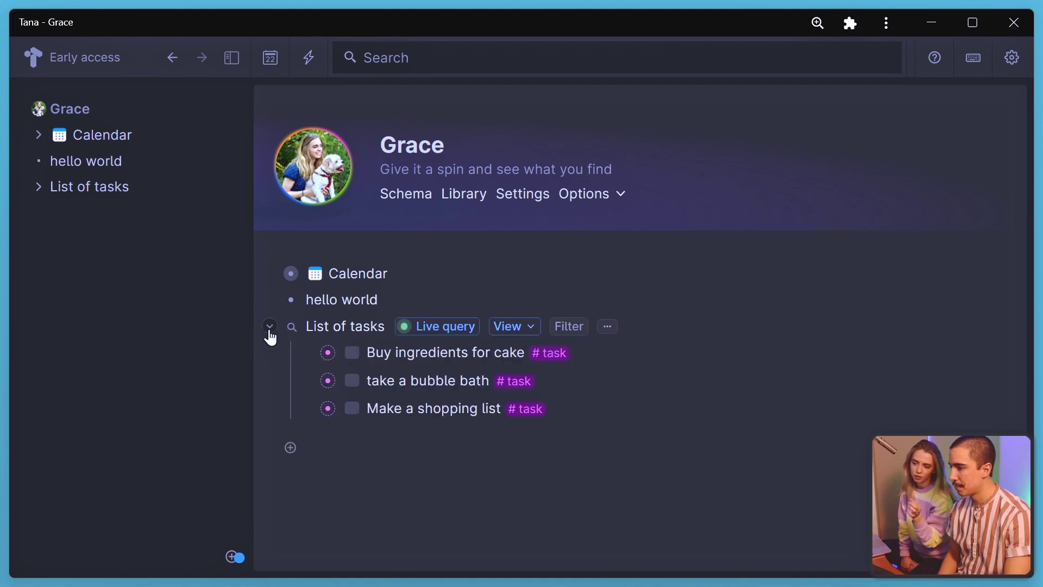
pyautogui.click(270, 327)
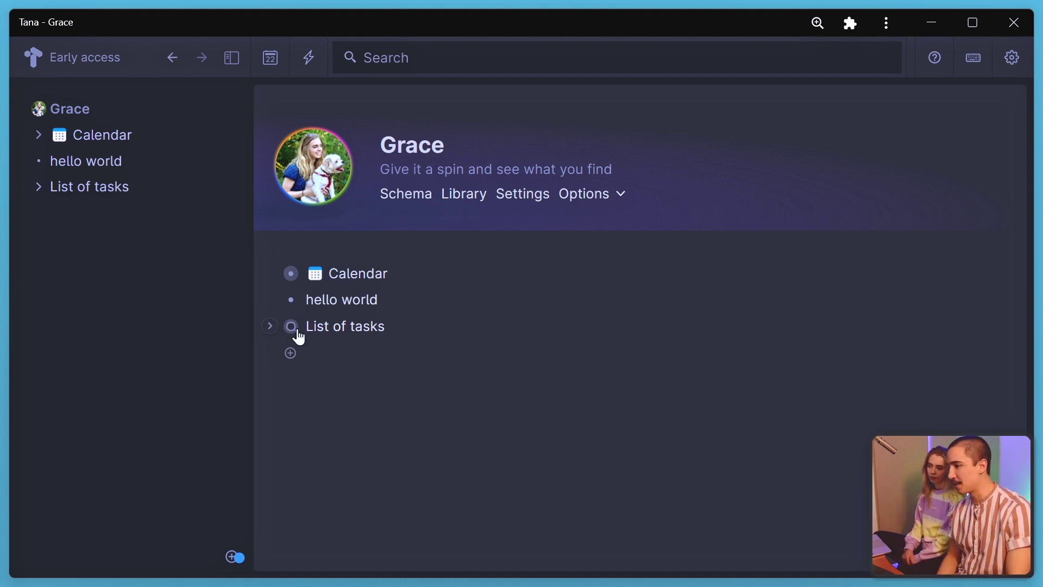
pyautogui.click(270, 326)
pyautogui.click(270, 327)
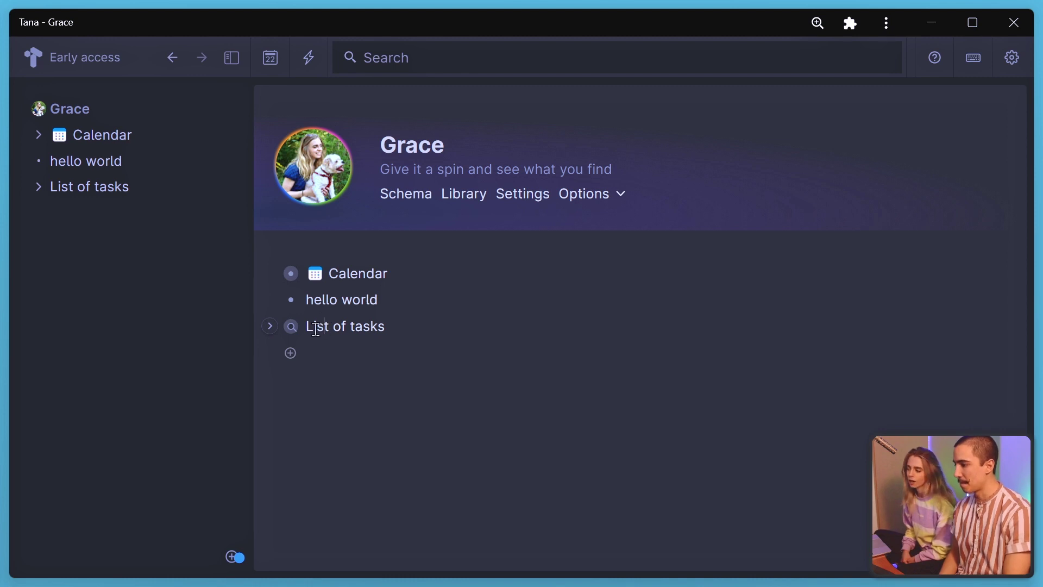
pyautogui.click(270, 328)
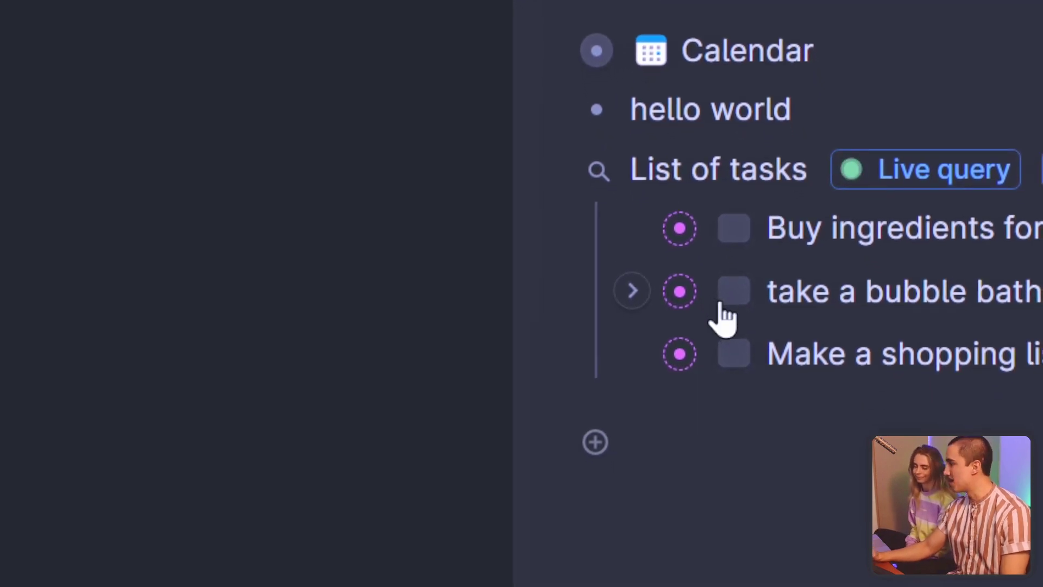
# Add a new task node 'clear up email inbox' at the end of the list.
pyautogui.click(557, 133)
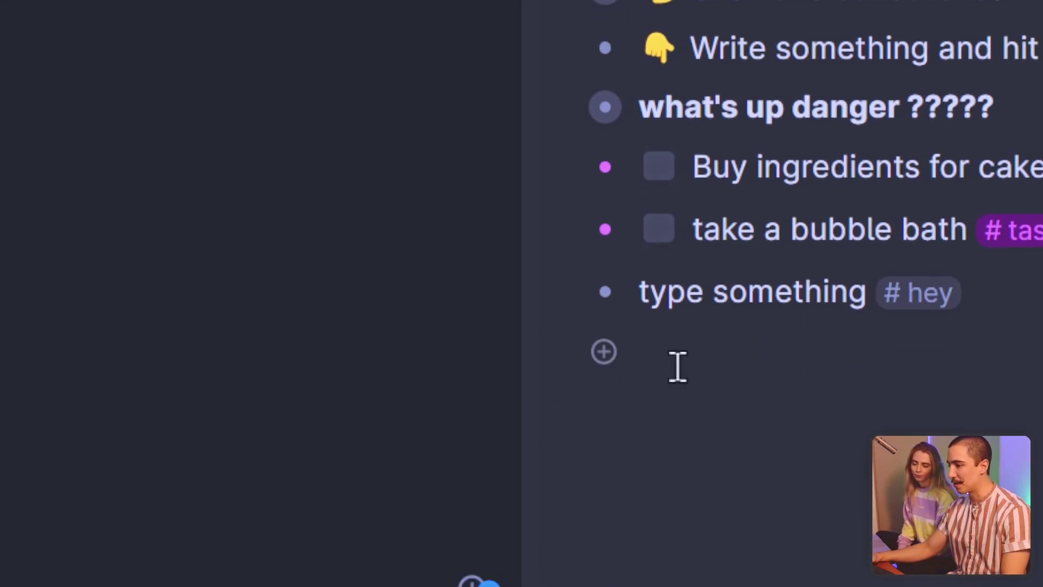
pyautogui.click(675, 293)
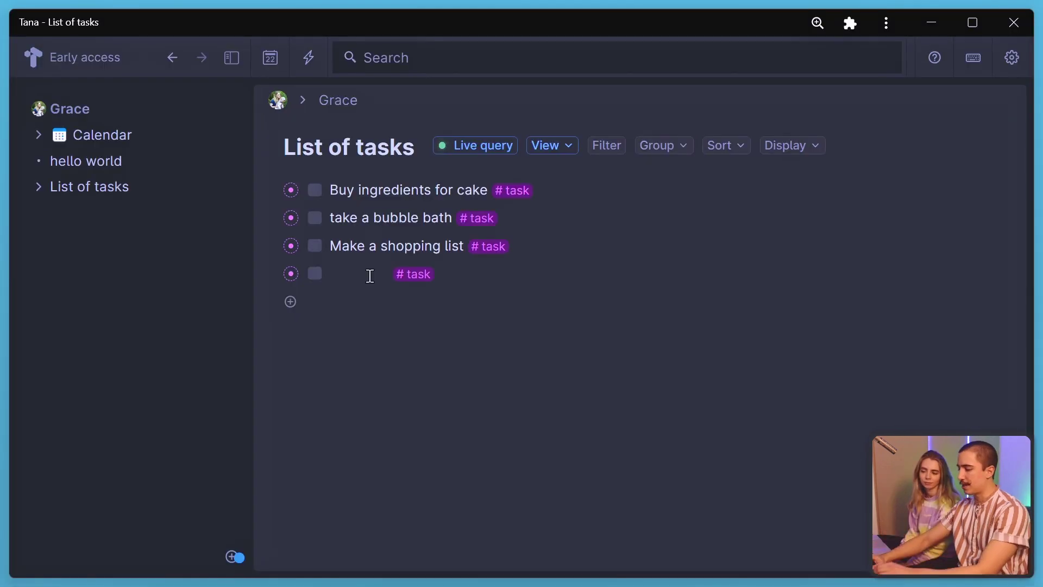
pyautogui.write('clear up email inbox')
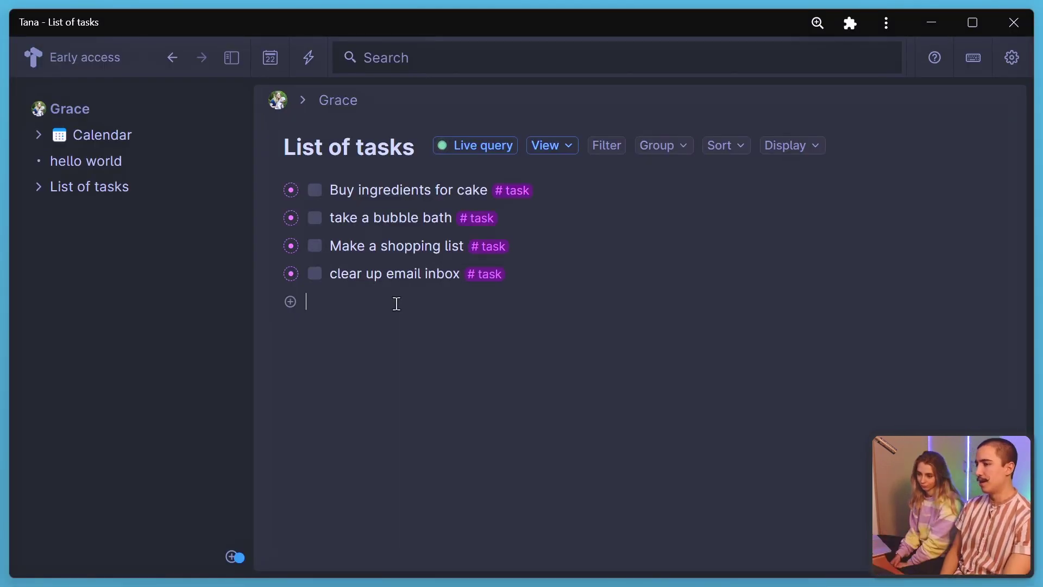
# Remove the stray '#wo' tag text from the new task and hide the sidebar.
pyautogui.click(455, 273)
pyautogui.write('#wo')
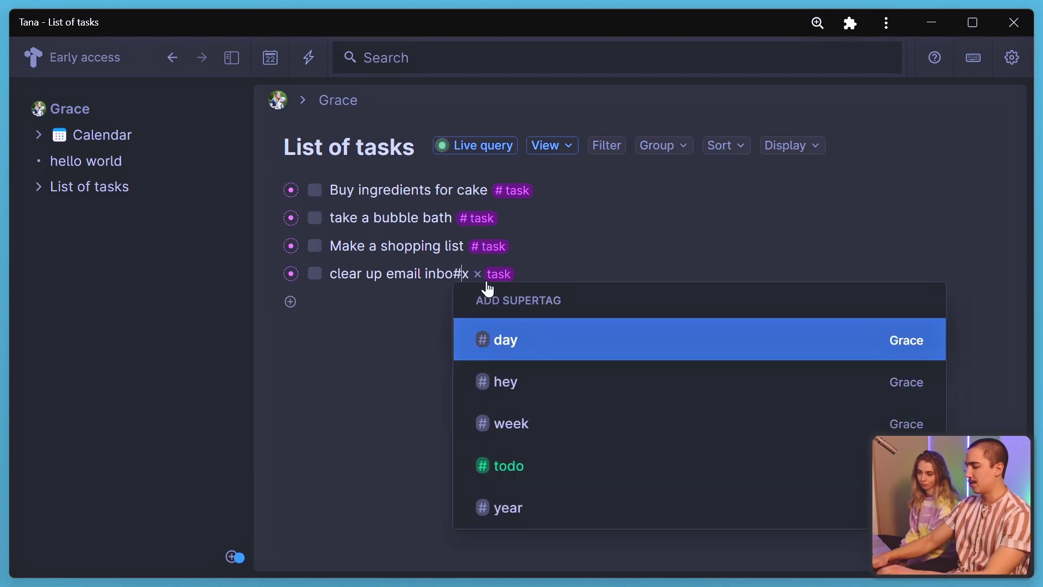
pyautogui.press('Escape')
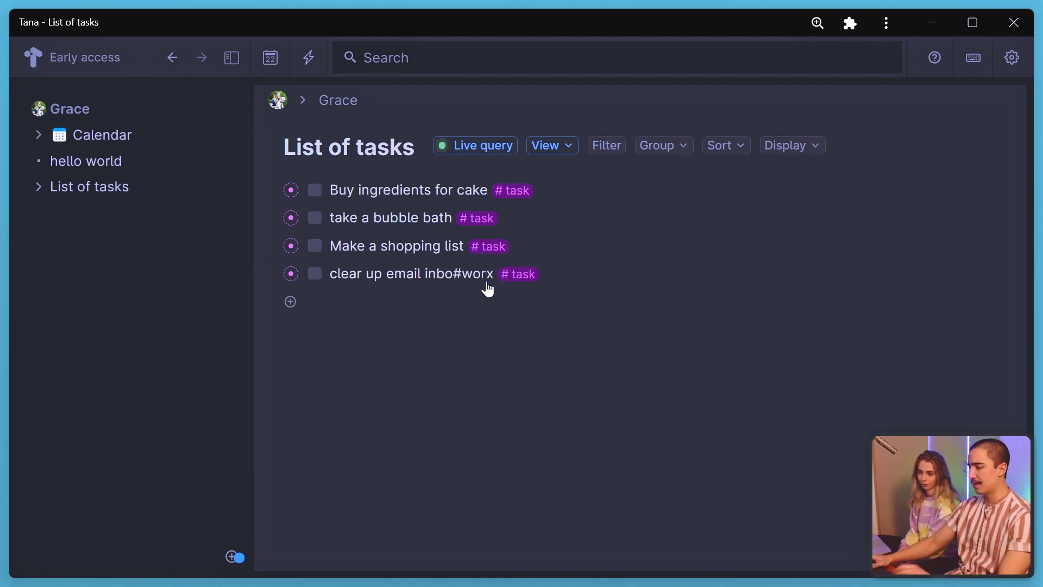
pyautogui.press('BackSpace')
pyautogui.press('BackSpace')
pyautogui.press('BackSpace')
pyautogui.press('Down')
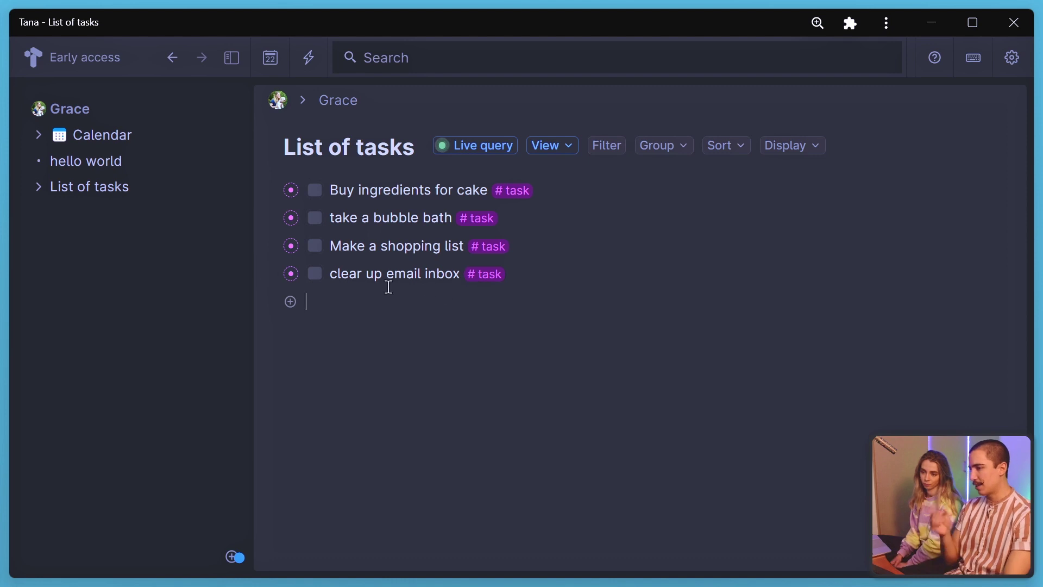
pyautogui.tripleClick(383, 275)
pyautogui.moveTo(493, 282)
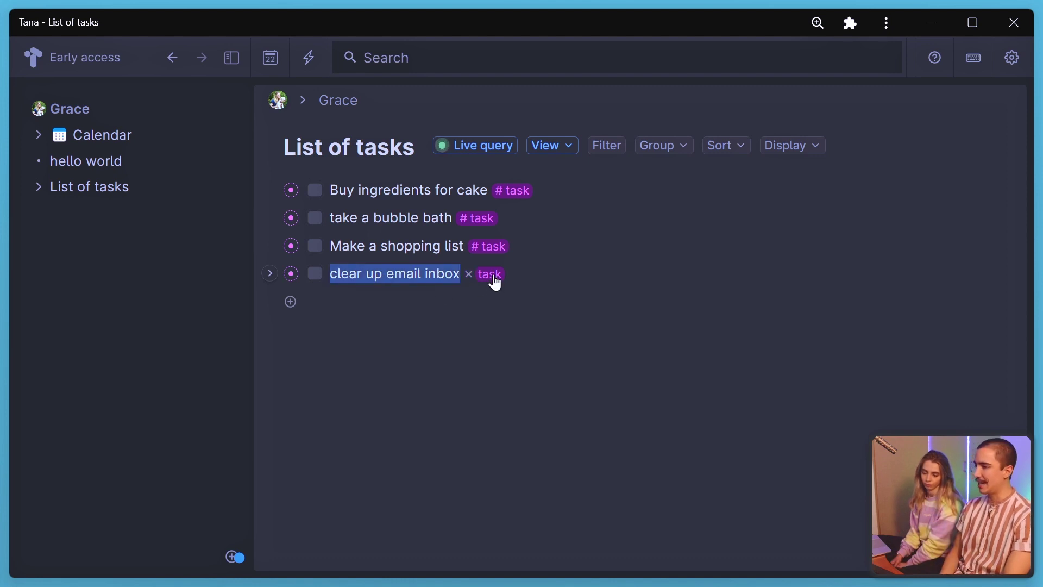
pyautogui.click(416, 303)
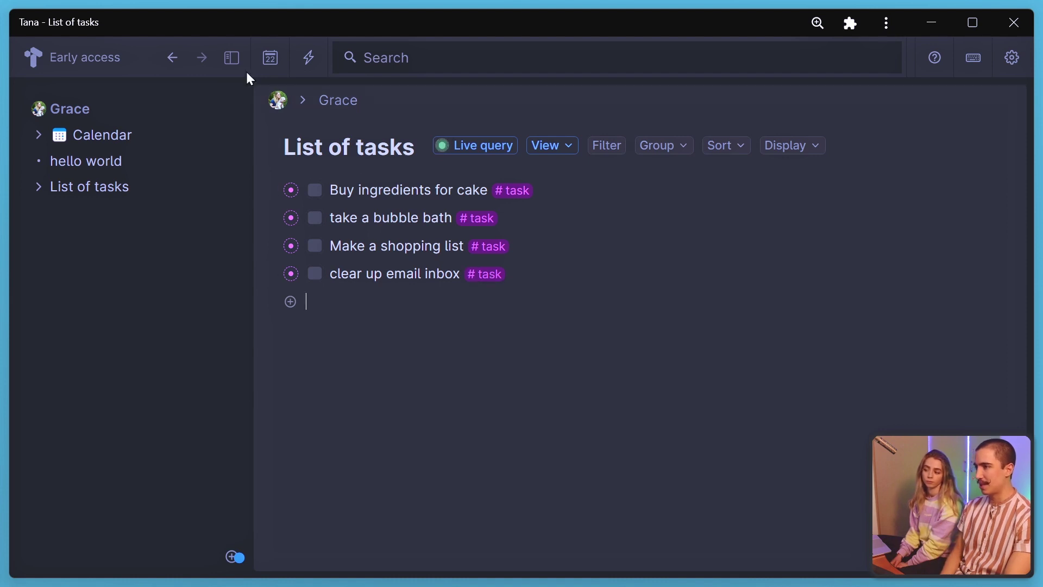
pyautogui.click(232, 58)
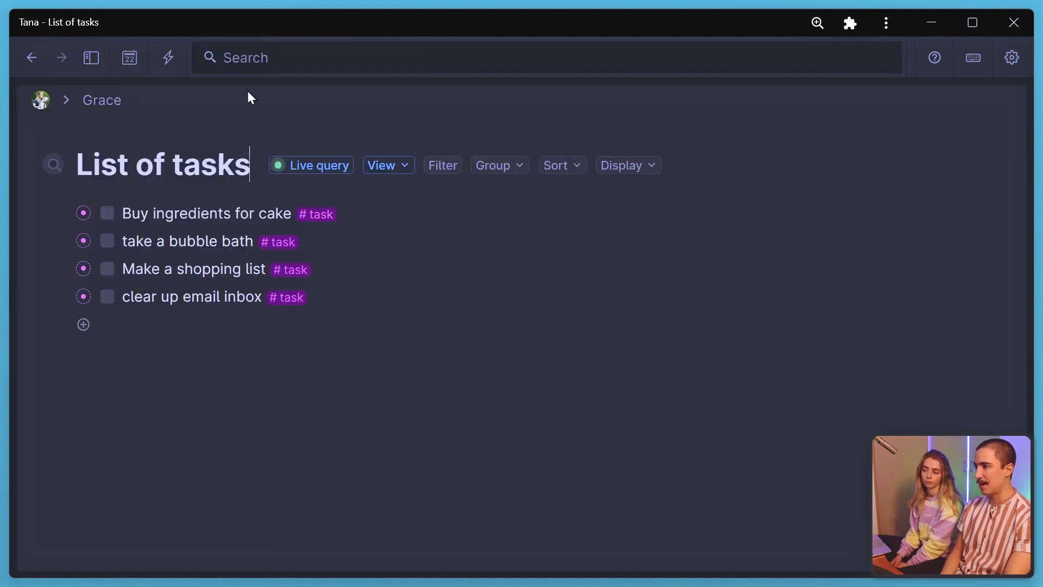
# Add a new fixed-options field named 'Area of Life' to the #task tag's configuration.
pyautogui.click(292, 309)
pyautogui.moveTo(291, 300)
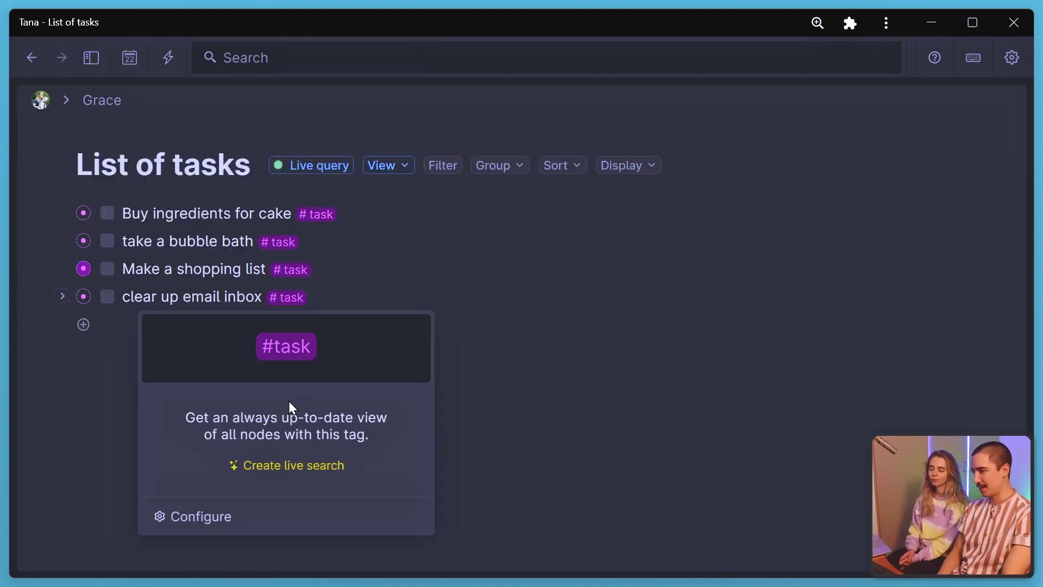
pyautogui.click(239, 522)
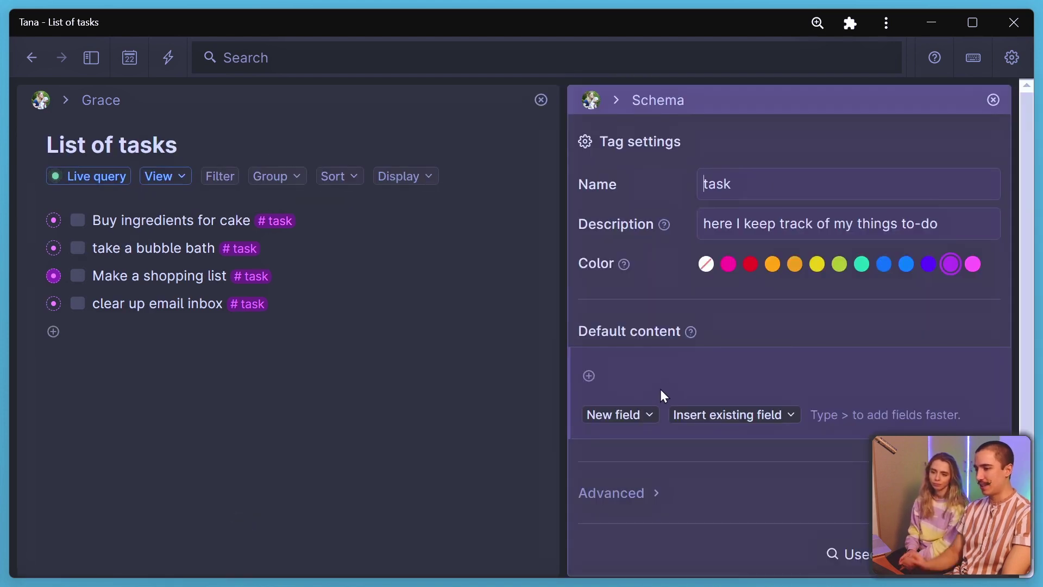
pyautogui.click(638, 419)
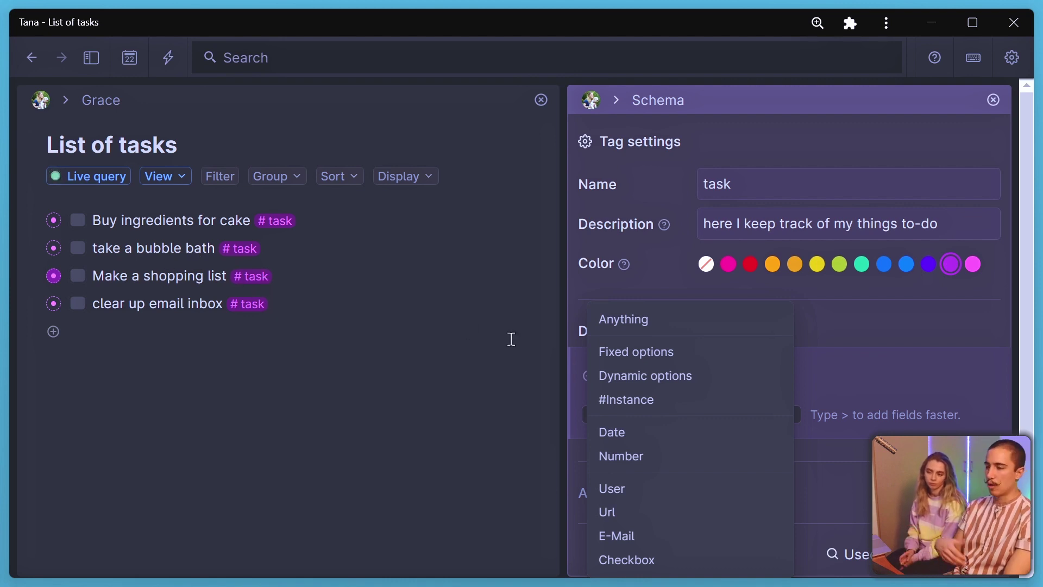
pyautogui.click(658, 352)
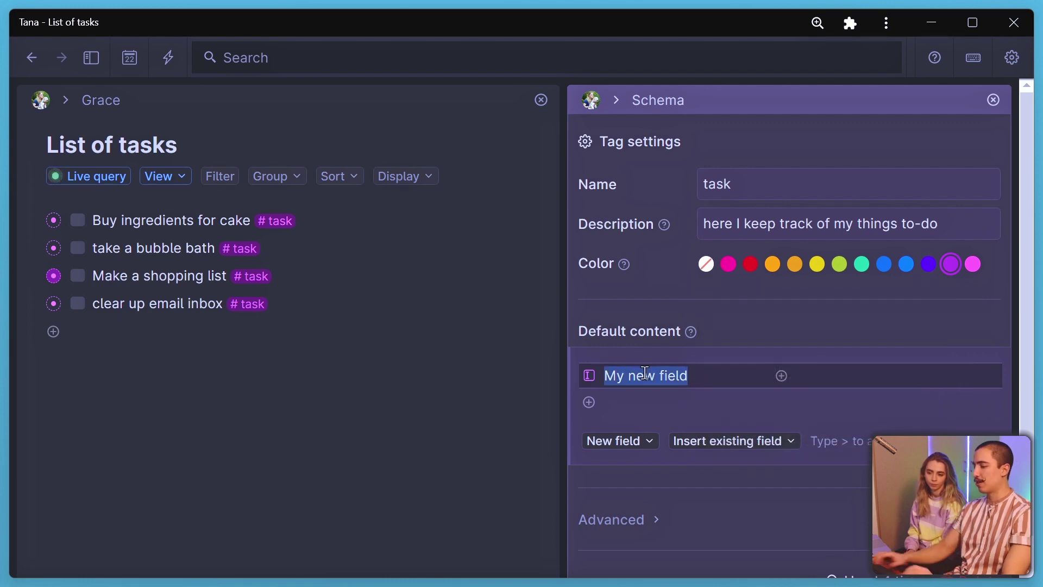
pyautogui.write('Area of Life')
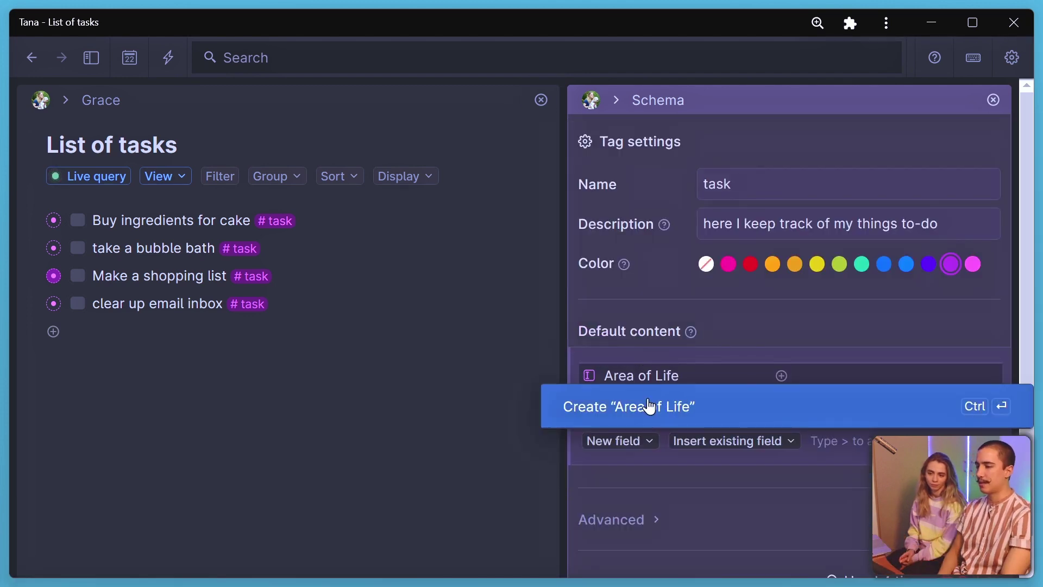
pyautogui.click(620, 407)
# Expand Make a shopping list and begin entering an Area of Life value, then erase it.
pyautogui.click(33, 275)
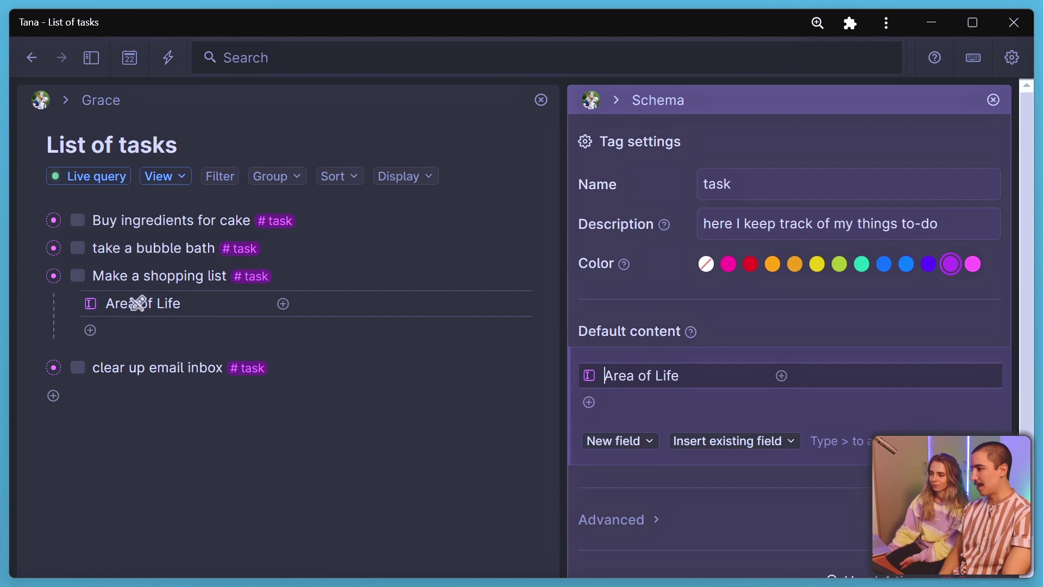
pyautogui.click(324, 304)
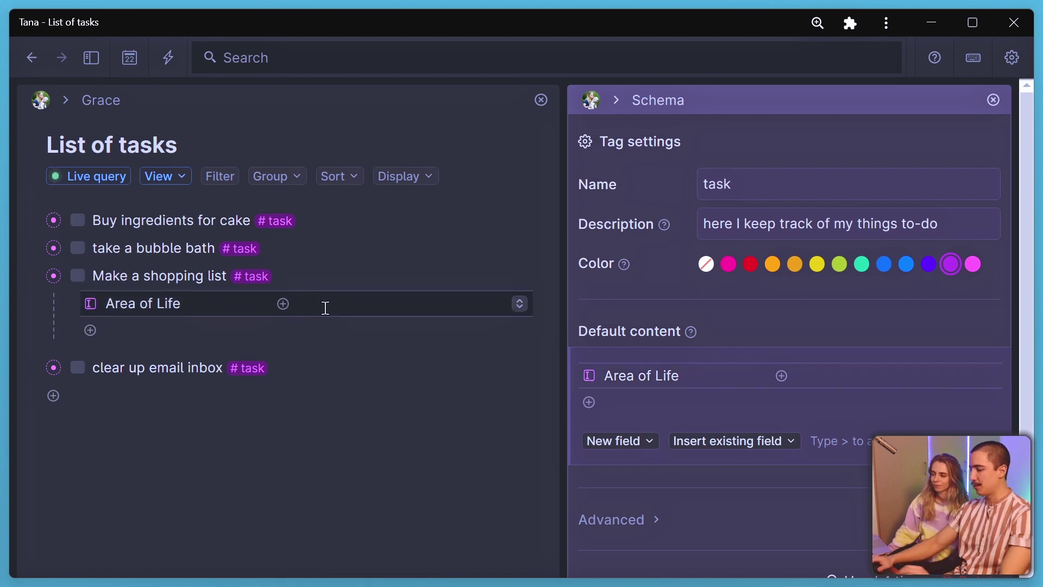
pyautogui.write('perso')
pyautogui.press('BackSpace')
pyautogui.press('BackSpace')
pyautogui.press('BackSpace')
pyautogui.press('BackSpace')
pyautogui.press('BackSpace')
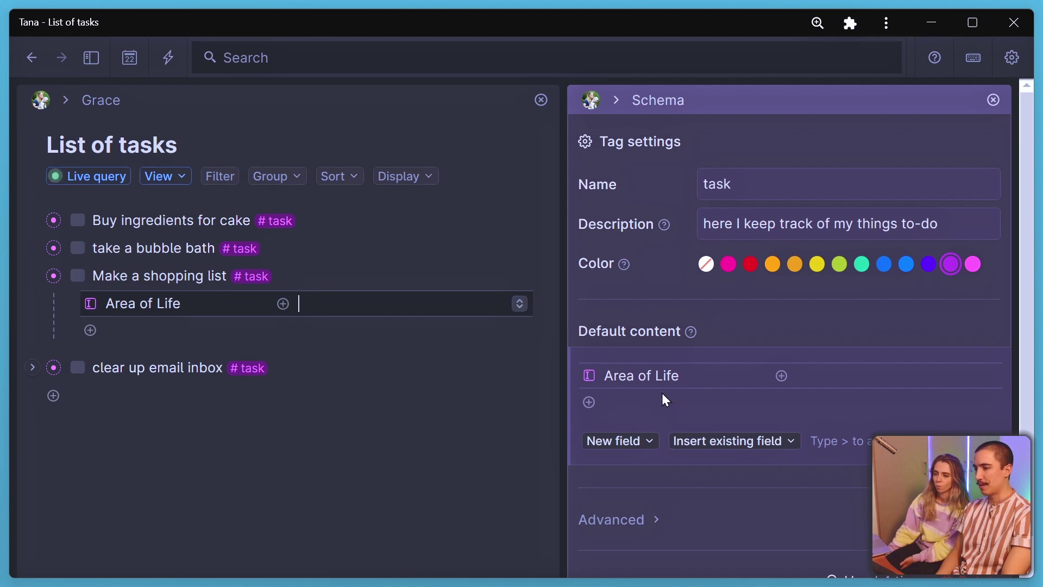
# In the Area of Life field settings, overwrite the Option 1–3 placeholders with Personal and Work.
pyautogui.click(590, 379)
pyautogui.scroll(-5, 579, 456)
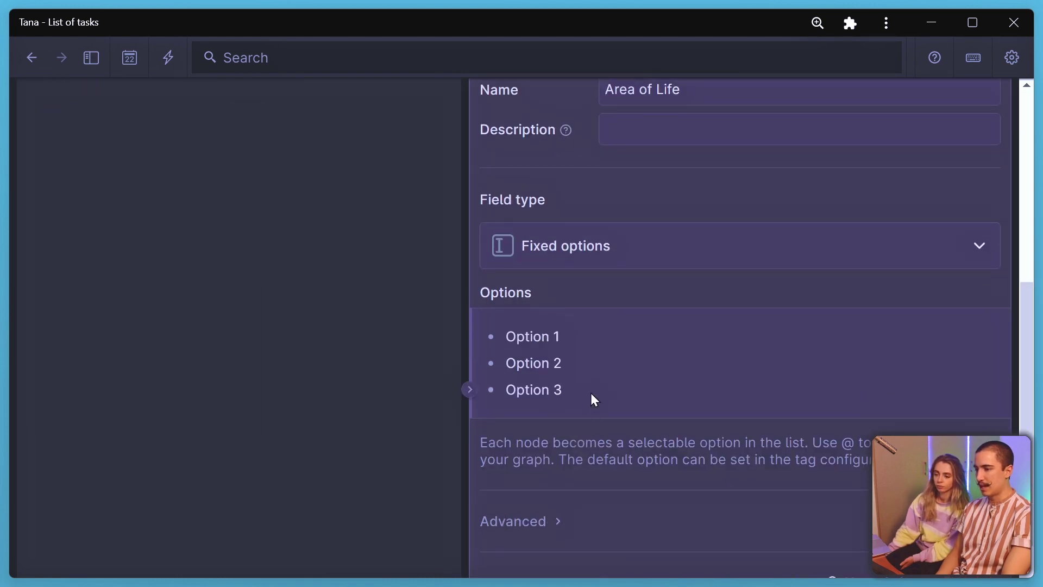
pyautogui.moveTo(591, 396); pyautogui.dragTo(507, 343)
pyautogui.click(507, 341)
pyautogui.doubleClick(507, 341)
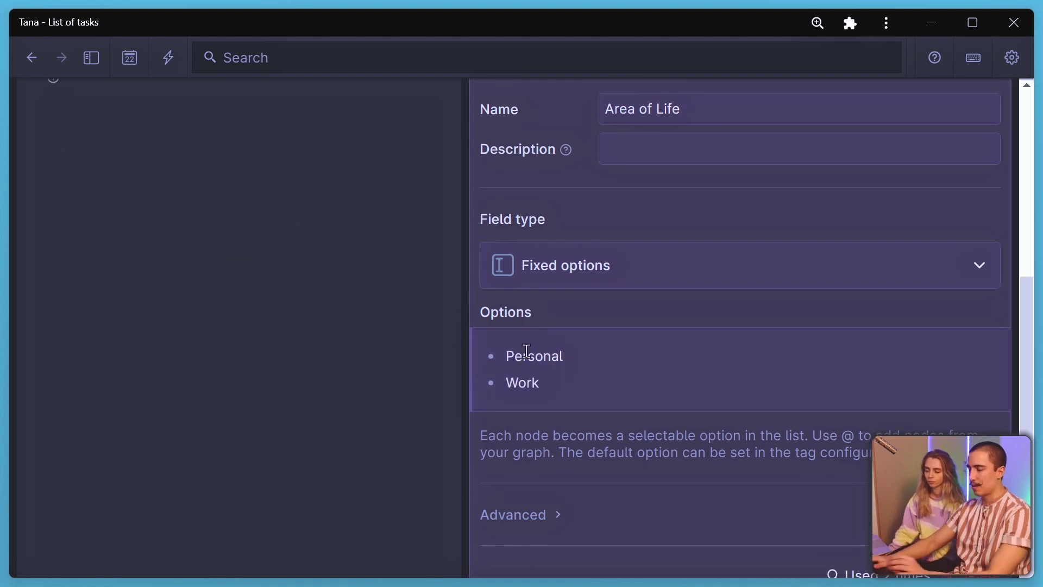
pyautogui.scroll(2, 527, 353)
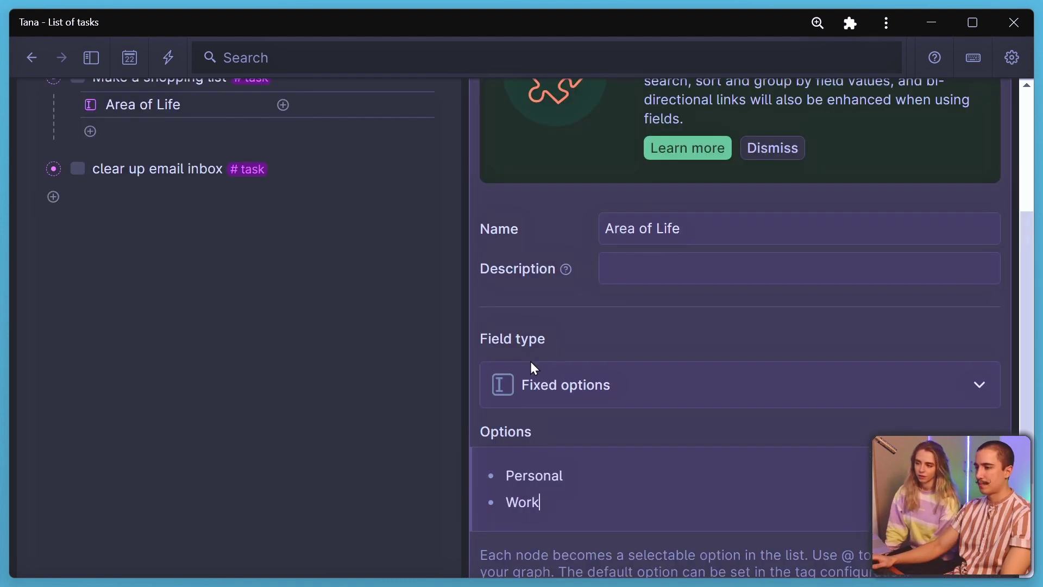
pyautogui.scroll(4, 530, 361)
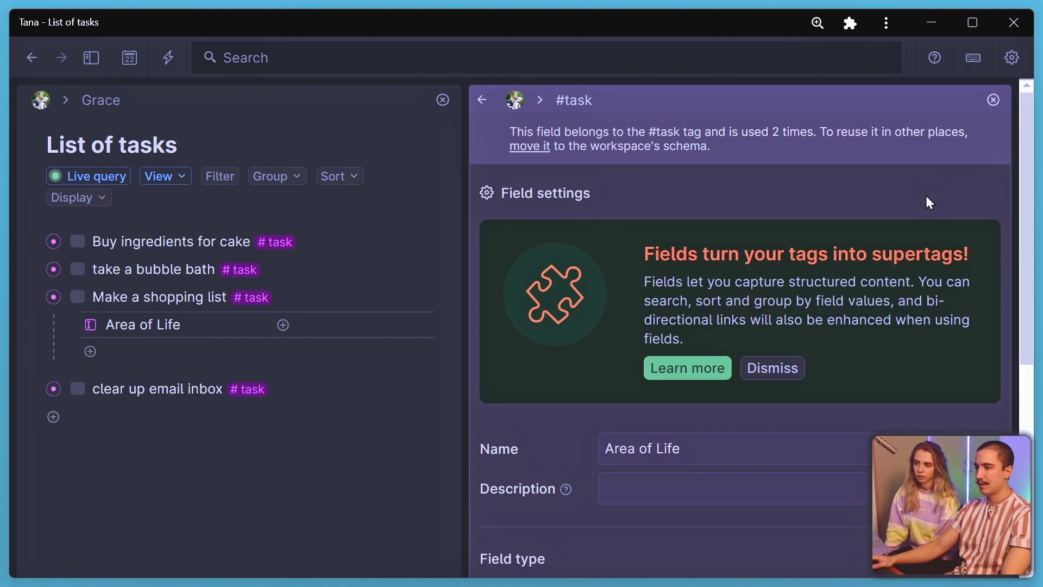
pyautogui.click(994, 100)
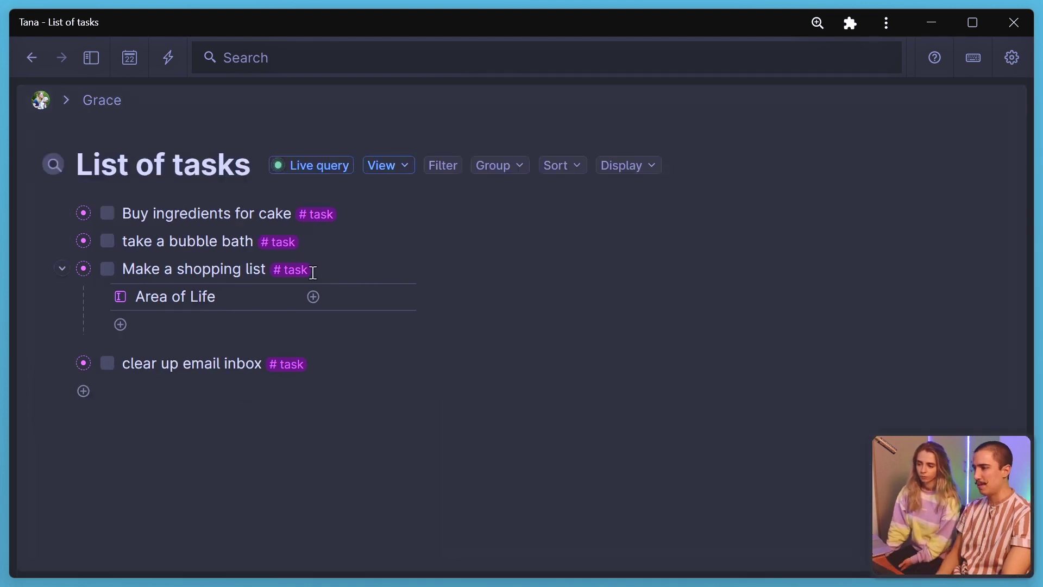
# Choose Work from the Area of Life dropdown on Make a shopping list.
pyautogui.click(409, 303)
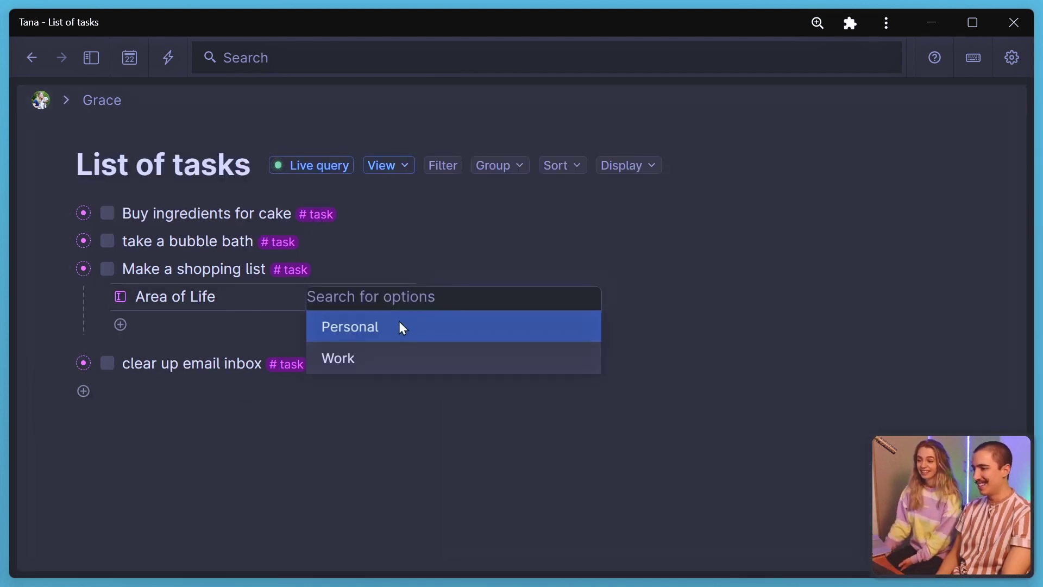
pyautogui.click(400, 353)
pyautogui.click(386, 300)
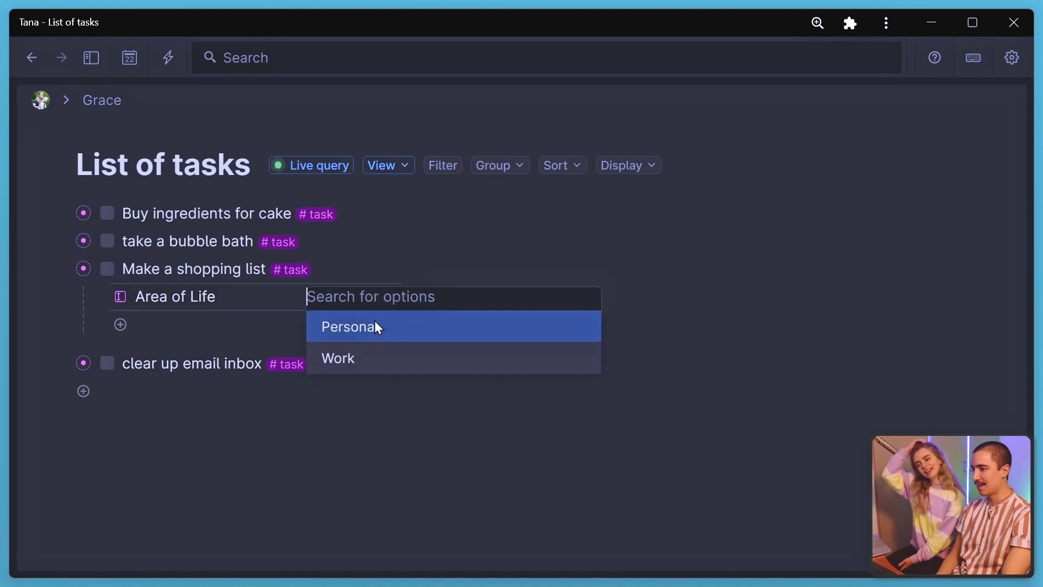
pyautogui.click(370, 358)
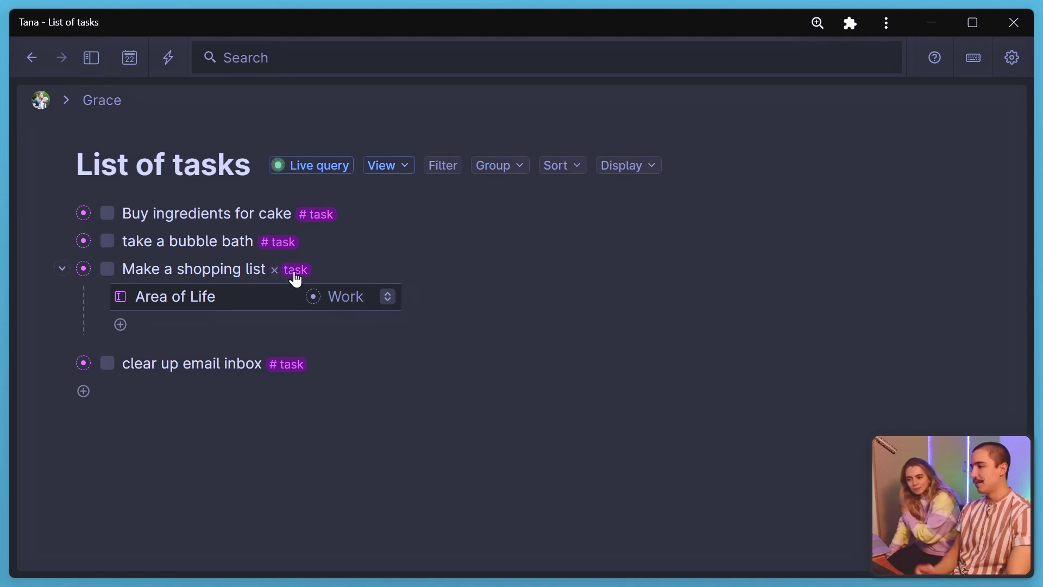
# Expand take a bubble bath and set Buy ingredients for cake's Area of Life to Personal.
pyautogui.moveTo(300, 271)
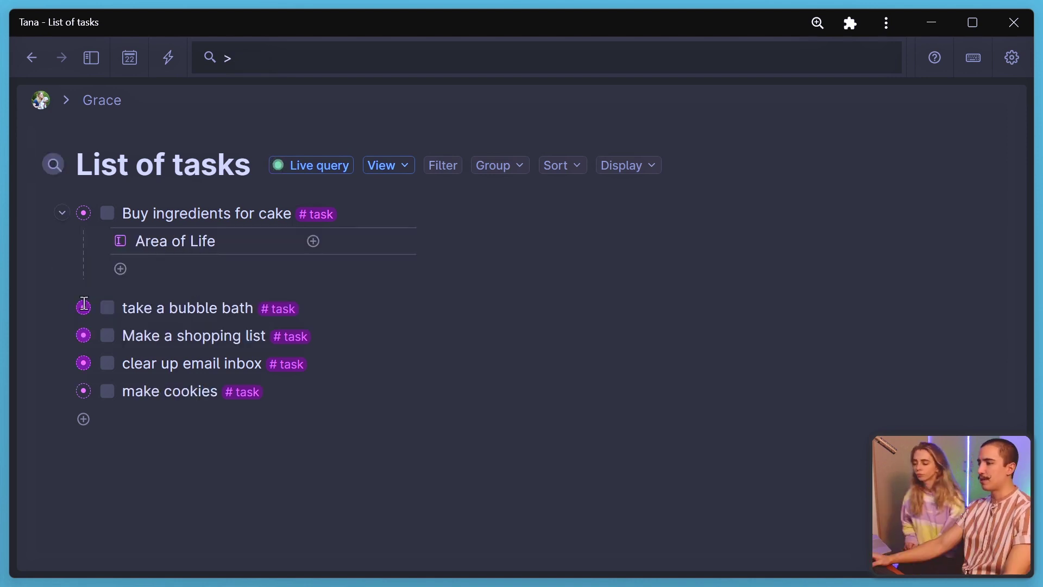
pyautogui.click(61, 307)
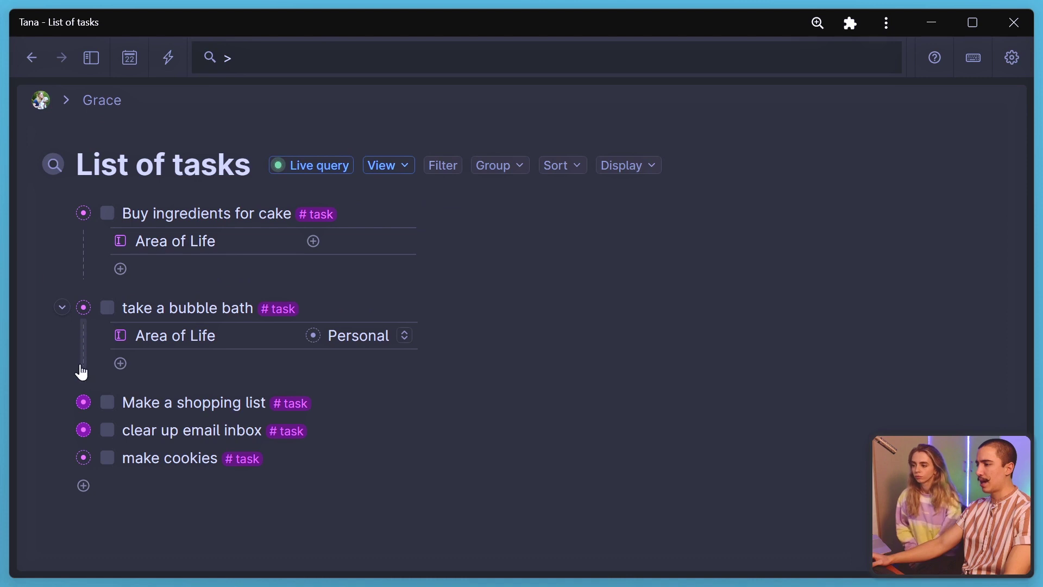
pyautogui.click(405, 241)
pyautogui.click(366, 273)
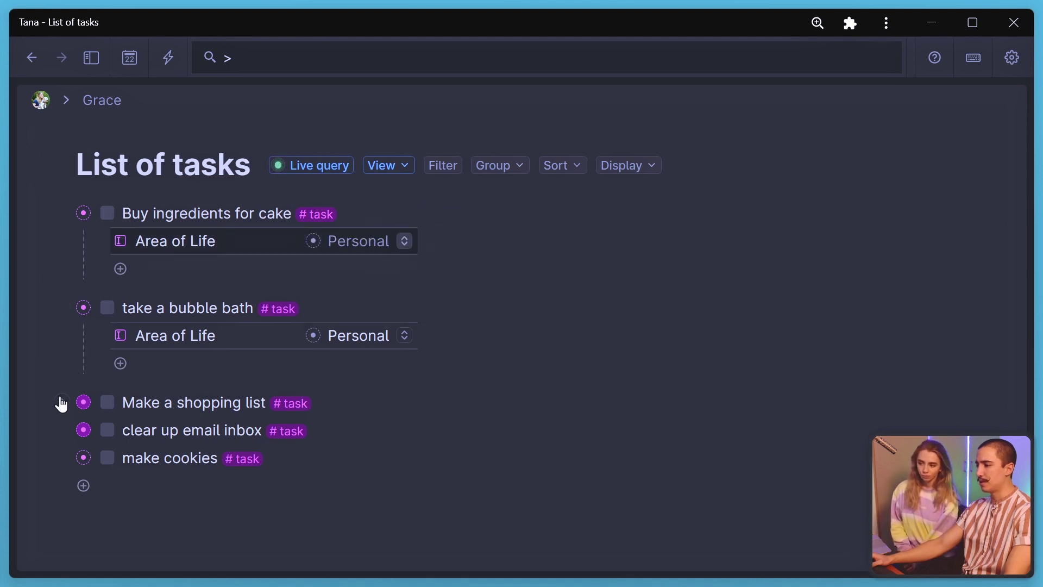
# Expand Make a shopping list and clear up email inbox to review them, then collapse all three tasks.
pyautogui.click(61, 403)
pyautogui.click(63, 497)
pyautogui.scroll(-2, 76, 497)
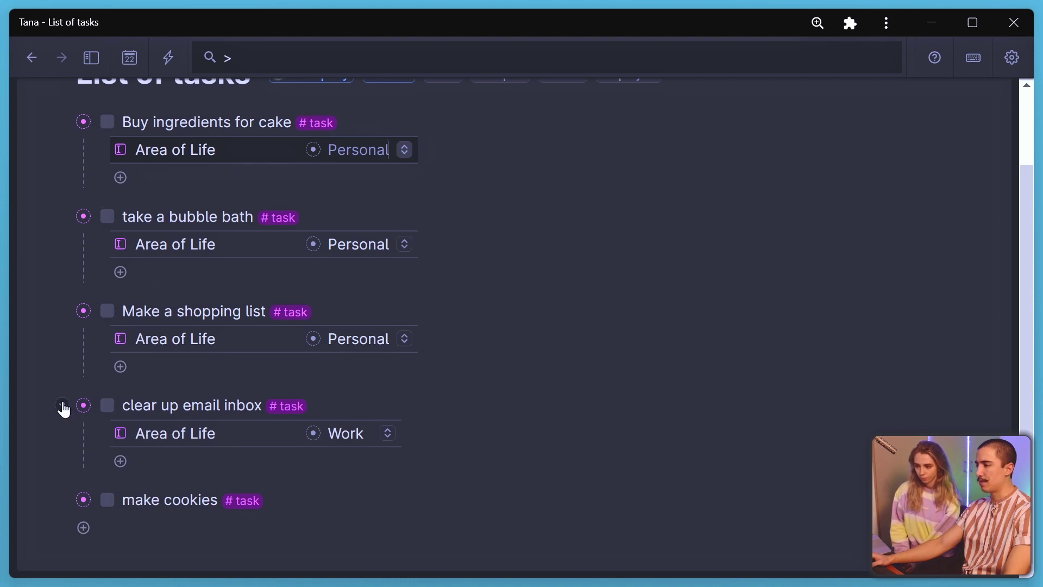
pyautogui.click(62, 405)
pyautogui.click(63, 377)
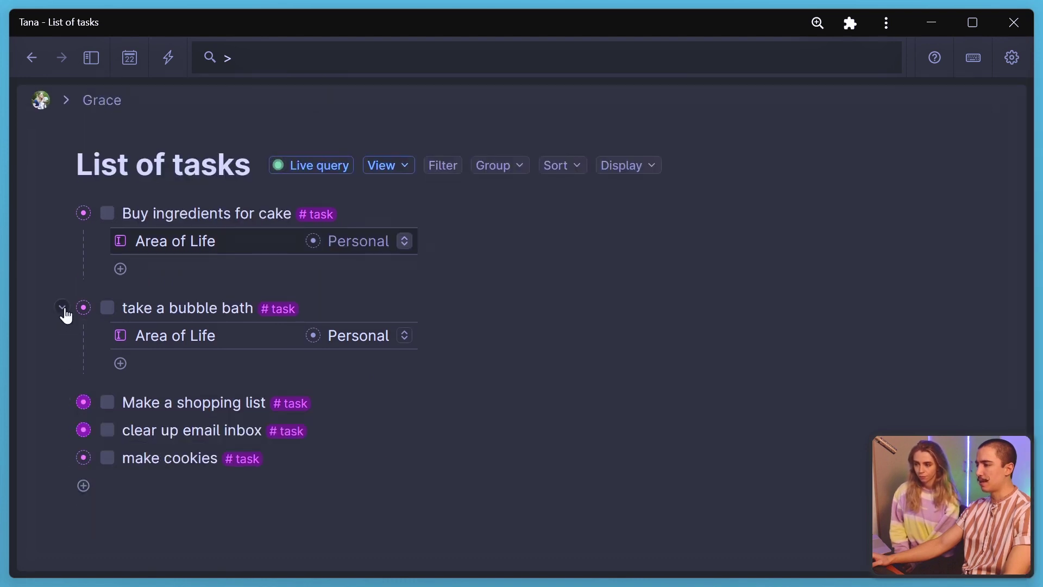
pyautogui.click(63, 308)
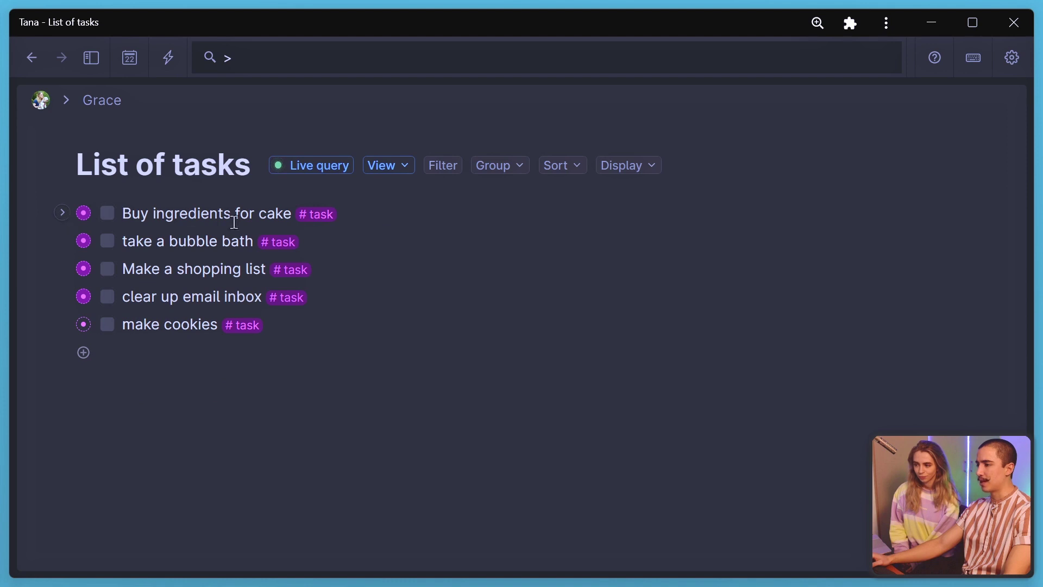
# Add a new 'Projects' field to the #task tag's default content, below Area of Life.
pyautogui.moveTo(321, 219)
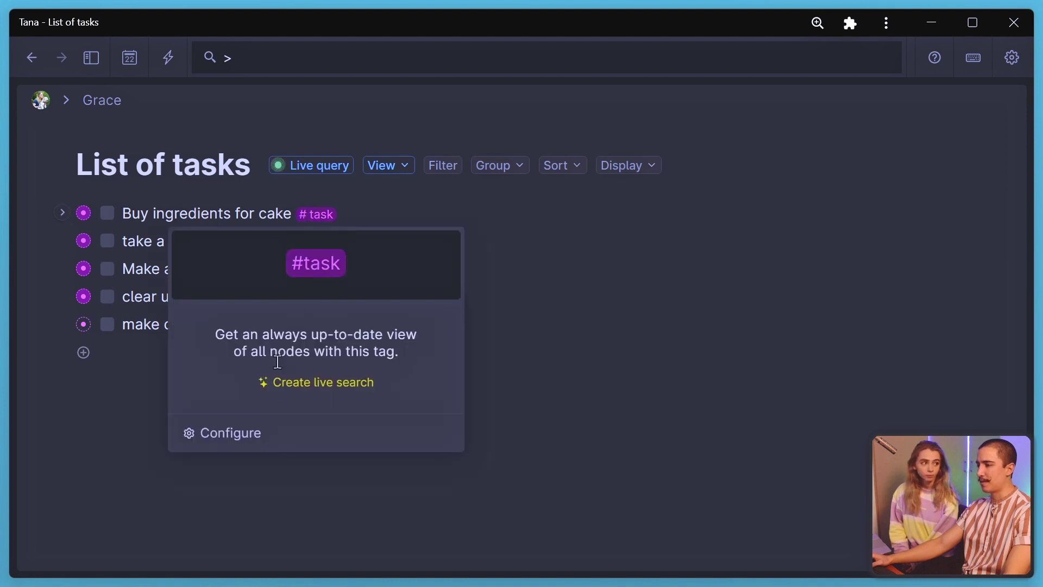
pyautogui.click(270, 430)
pyautogui.click(675, 404)
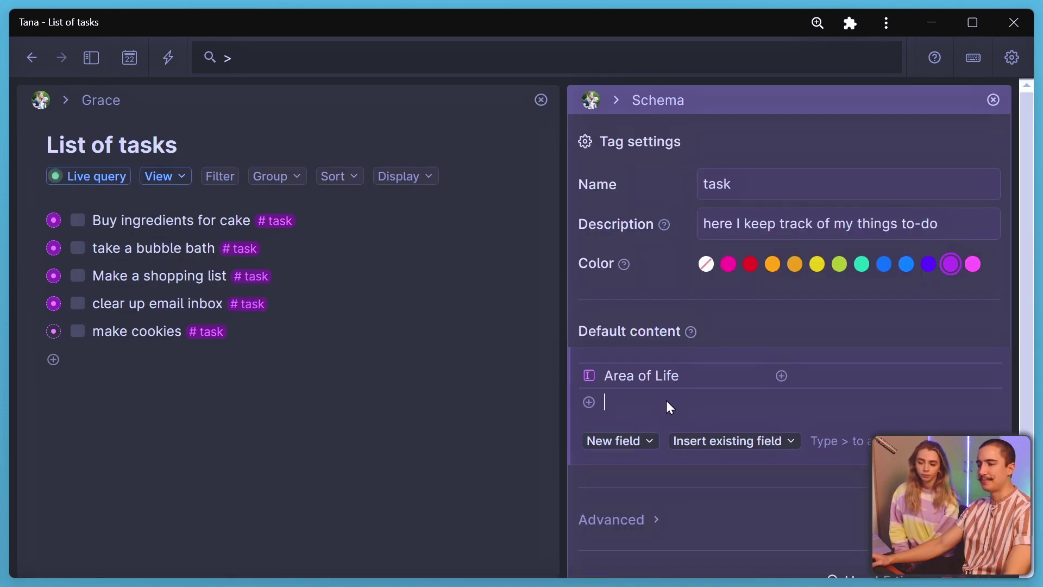
pyautogui.click(220, 68)
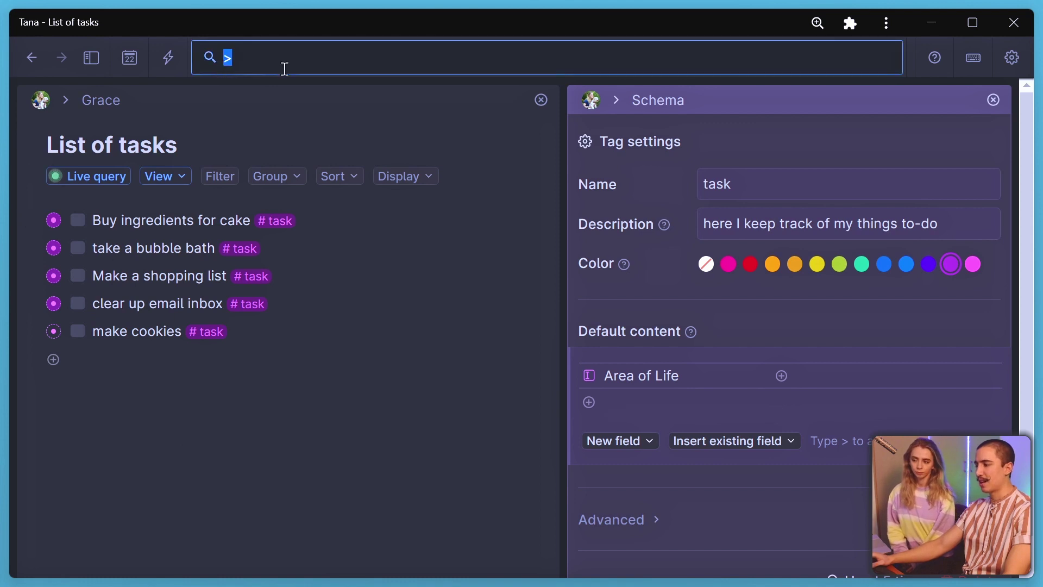
pyautogui.press('BackSpace')
pyautogui.click(623, 402)
pyautogui.write('>')
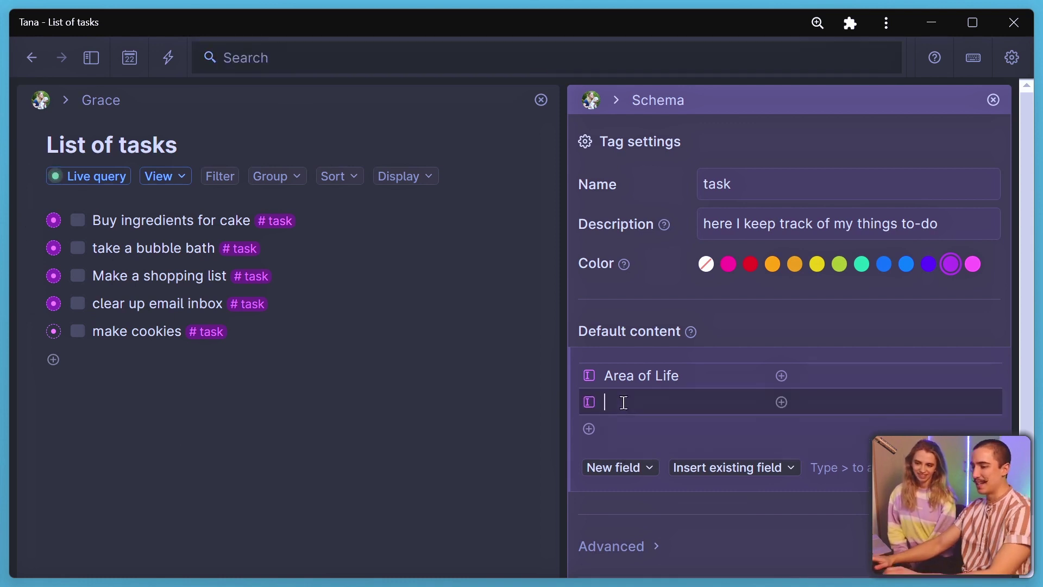
pyautogui.write('Proj')
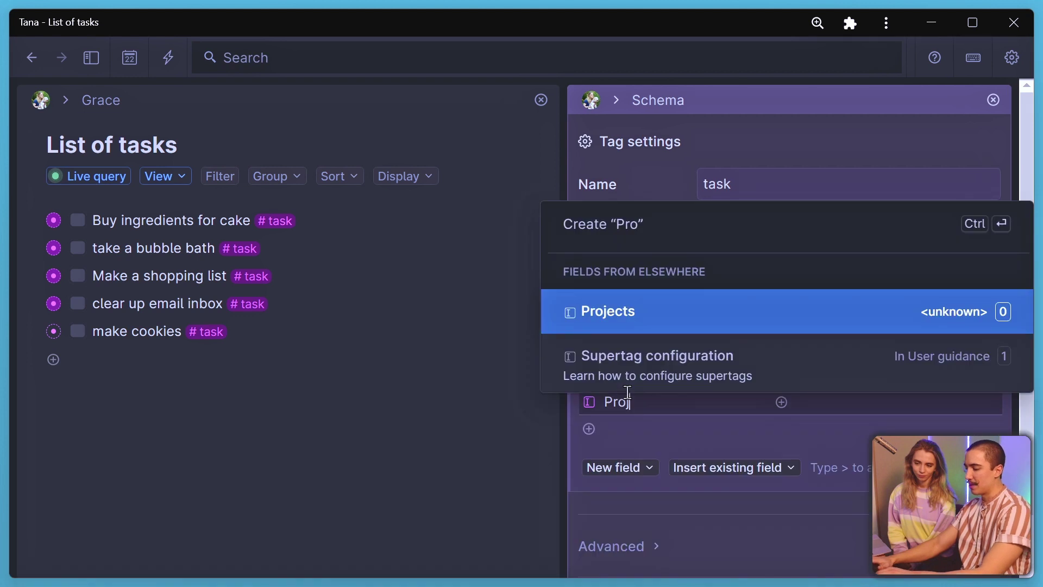
pyautogui.press('Return')
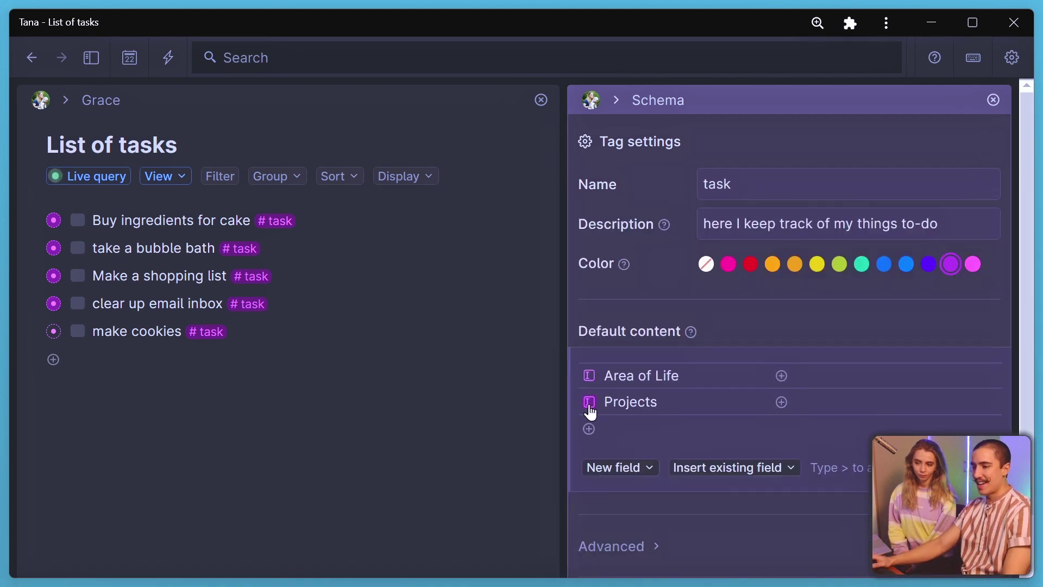
# Make Projects a Fixed options field with the options cooking, email and relax.
pyautogui.click(590, 409)
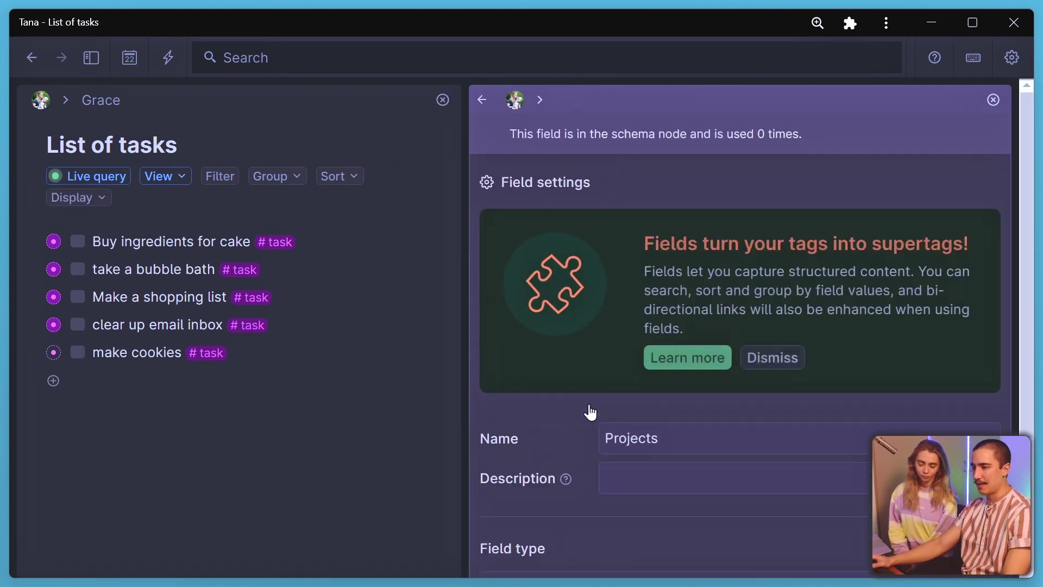
pyautogui.scroll(-3, 588, 416)
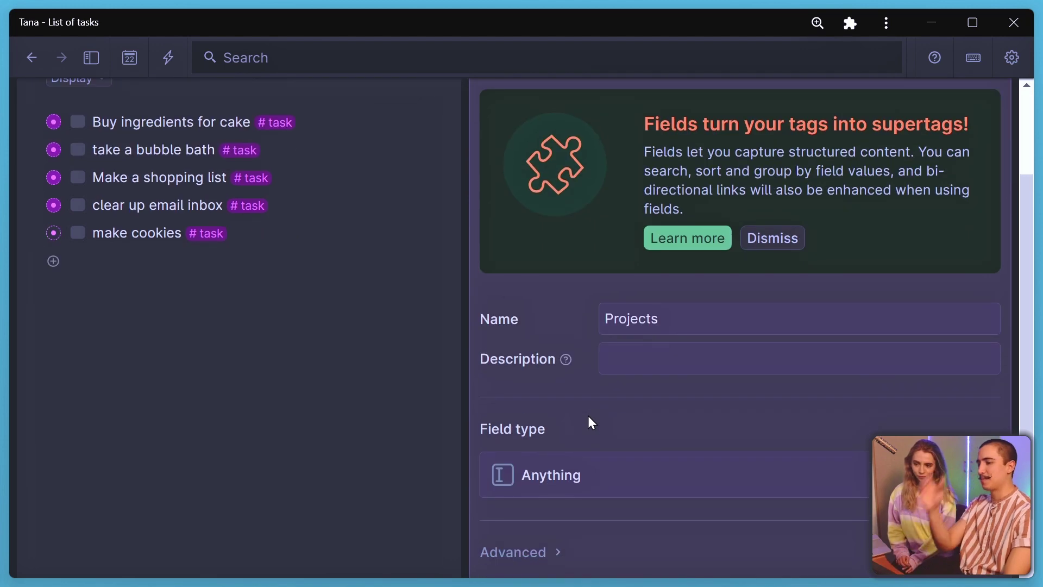
pyautogui.hotkey('ctrl', '-')
pyautogui.click(521, 436)
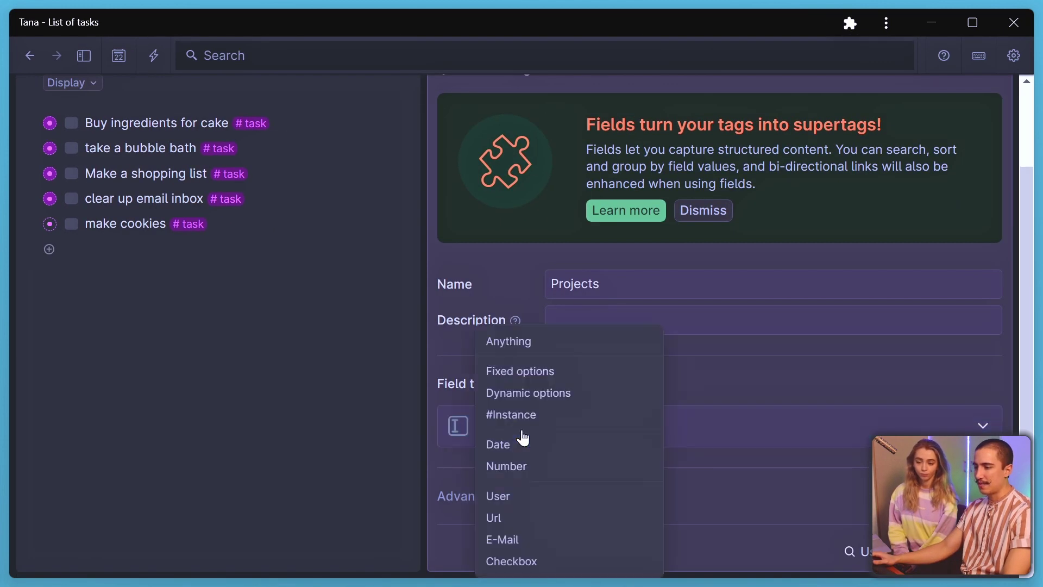
pyautogui.click(519, 377)
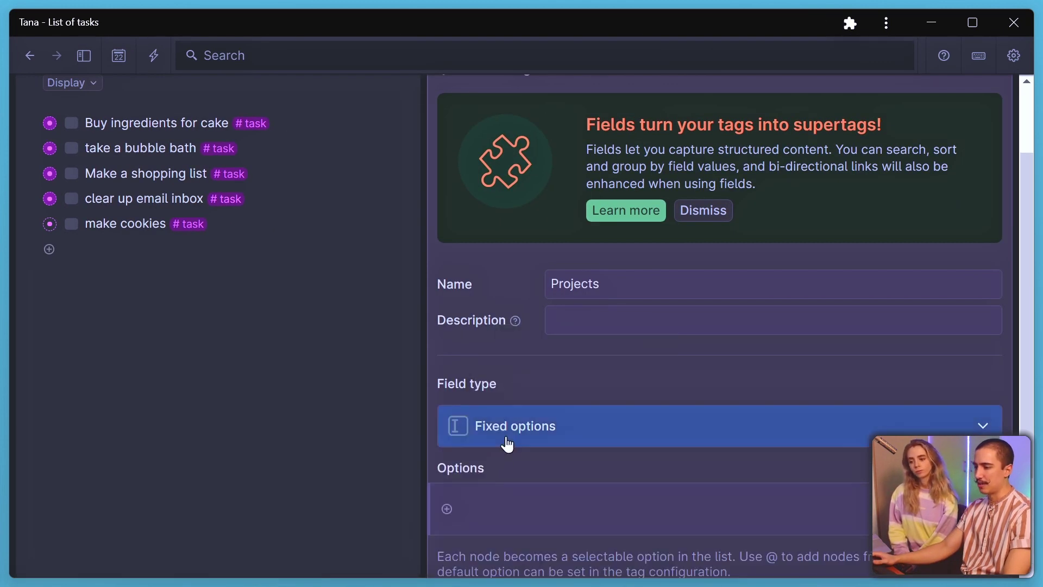
pyautogui.scroll(-3, 506, 445)
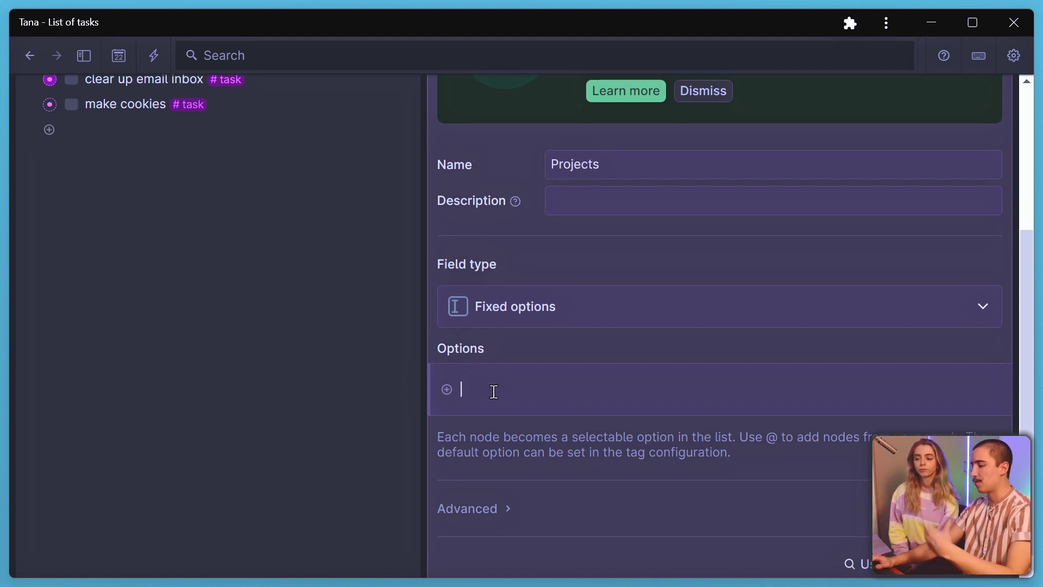
pyautogui.write('cooking')
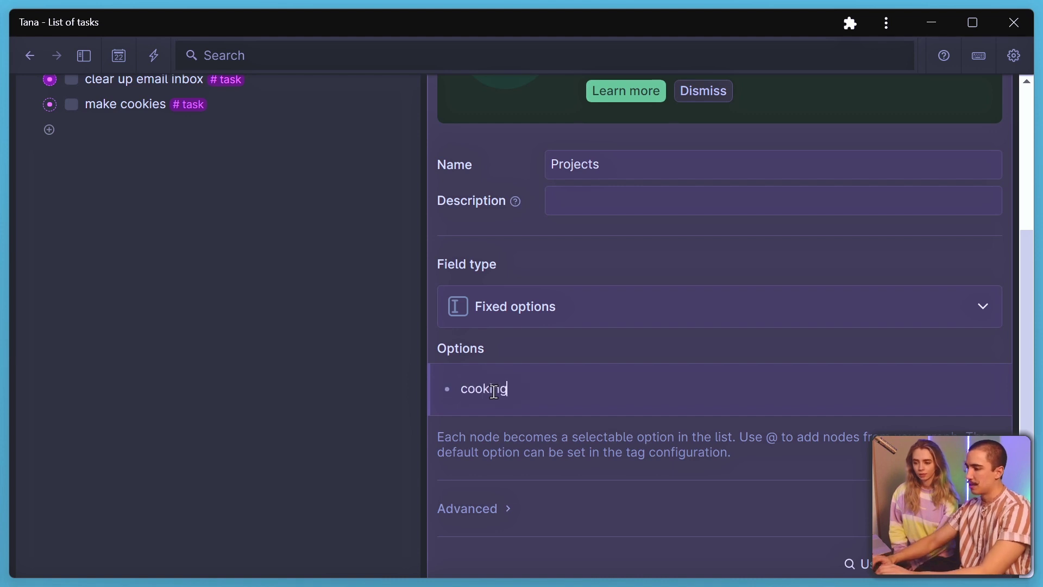
pyautogui.press('Return')
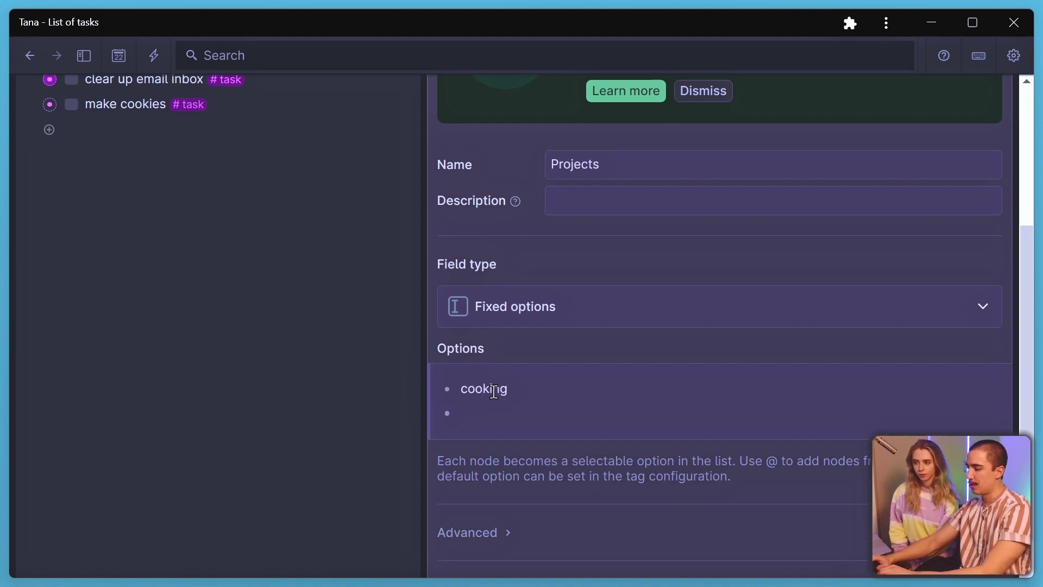
pyautogui.write('email')
pyautogui.press('Return')
pyautogui.write('relax')
pyautogui.press('Return')
pyautogui.press('BackSpace')
pyautogui.scroll(-1, 517, 376)
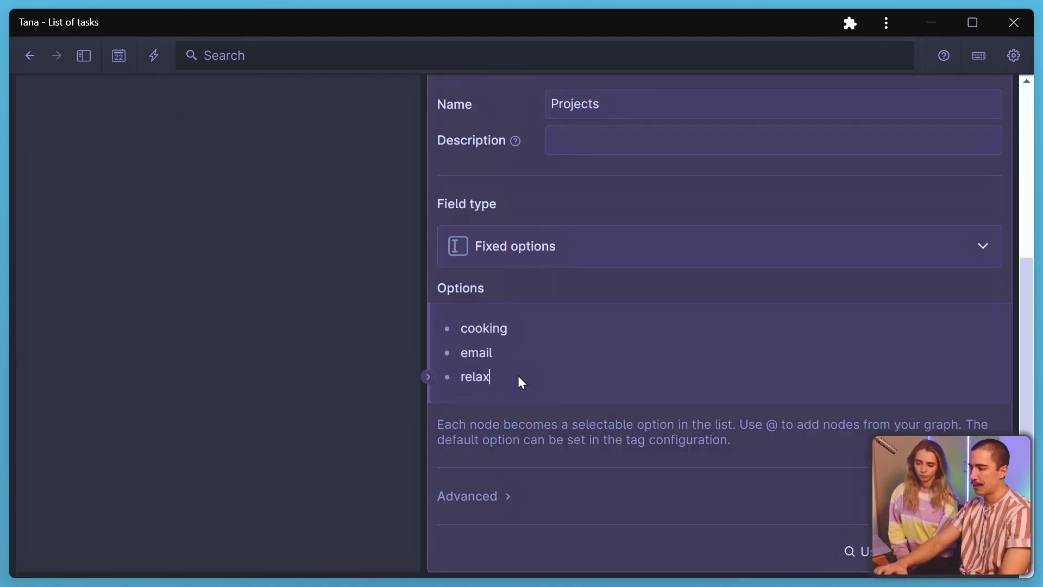
# Set Buy ingredients for cake's Projects to cooking and display the List of tasks as a table.
pyautogui.press('Escape')
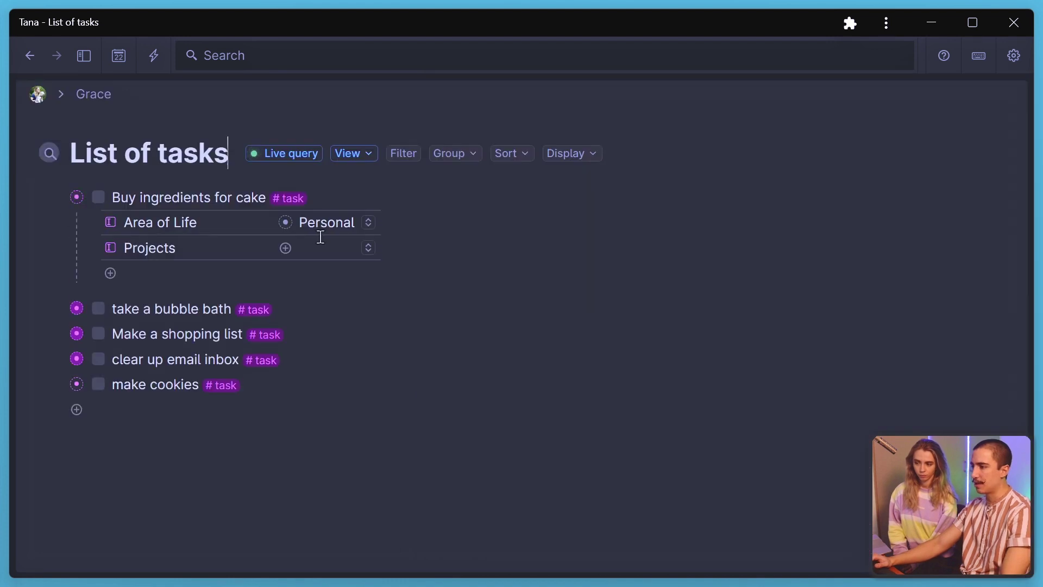
pyautogui.click(369, 247)
pyautogui.click(366, 274)
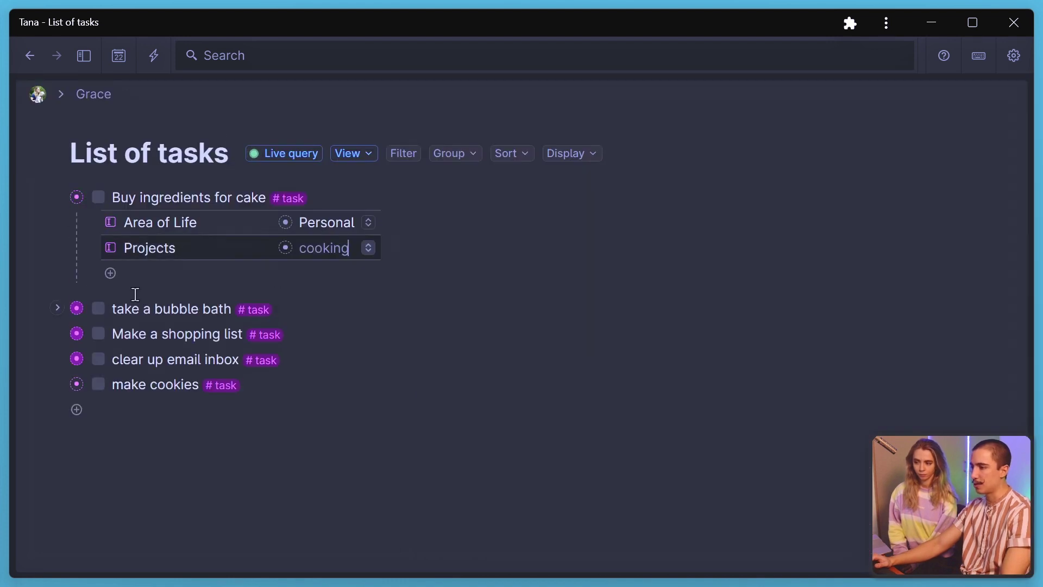
pyautogui.click(55, 308)
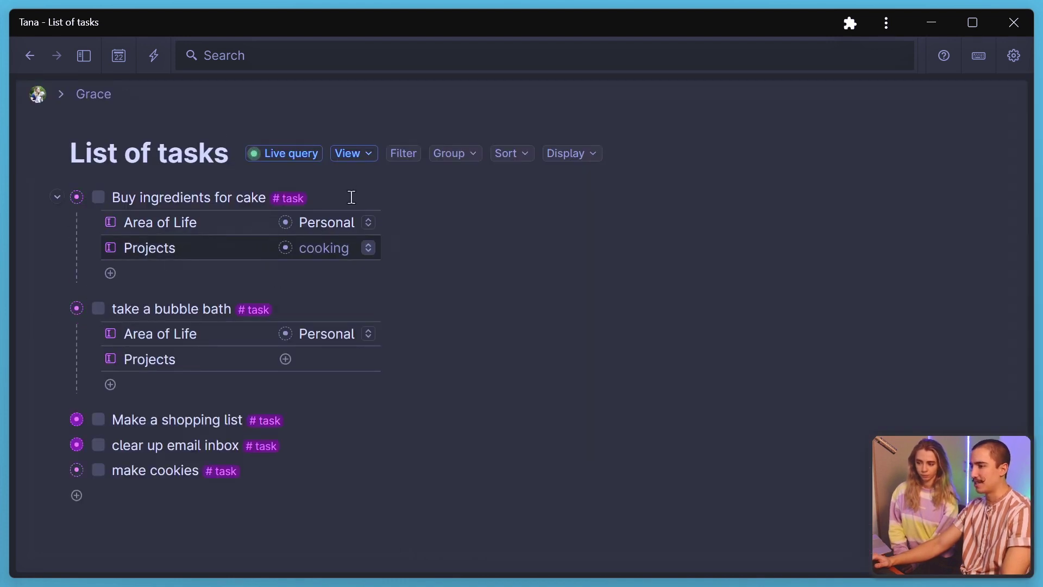
pyautogui.click(357, 158)
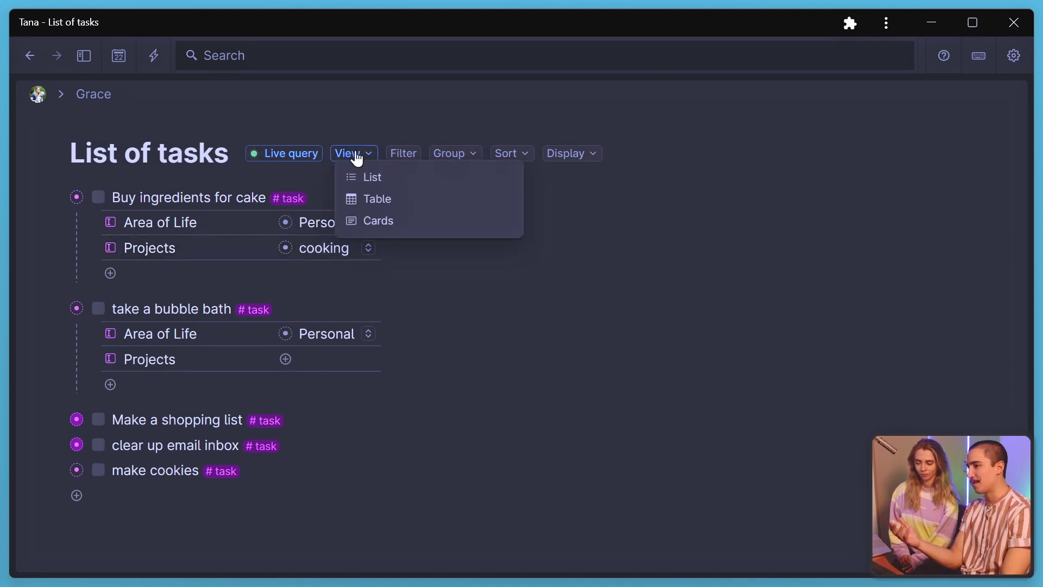
pyautogui.click(365, 206)
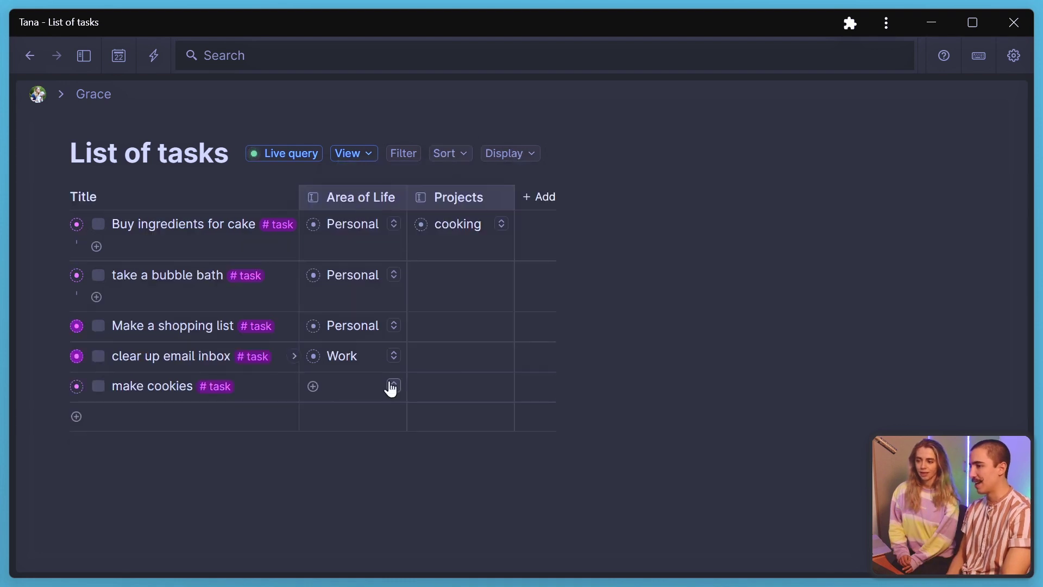
# Set make cookies' Area of Life to Personal, then go to today's Sat 22 Oct page.
pyautogui.click(392, 388)
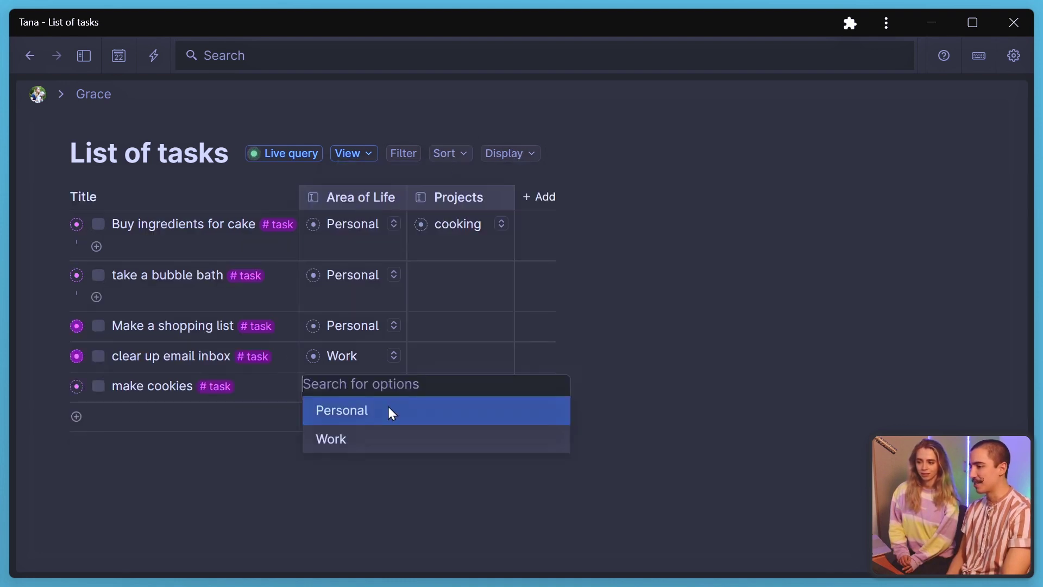
pyautogui.click(376, 413)
pyautogui.click(500, 274)
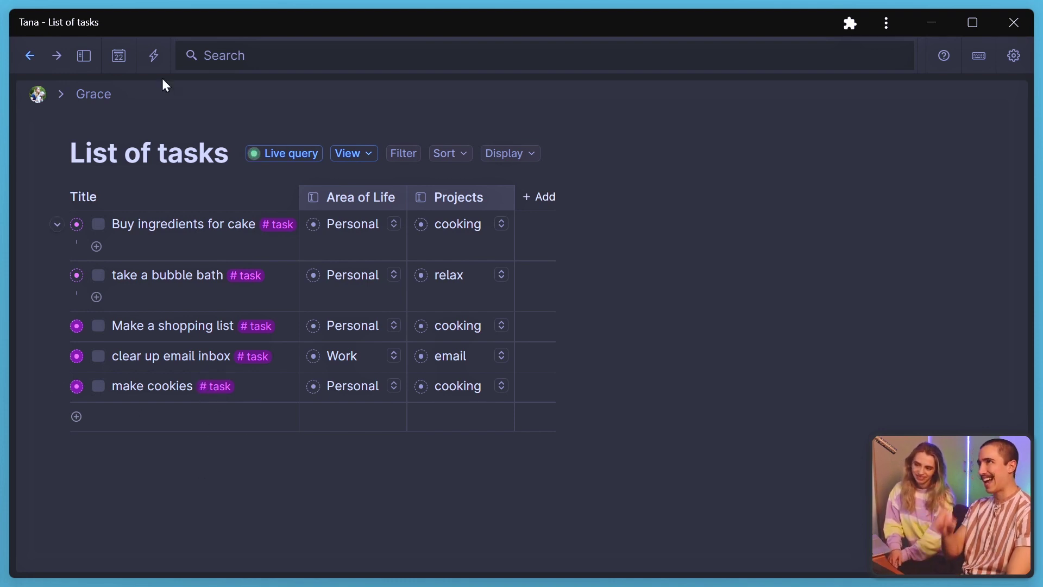
pyautogui.click(119, 57)
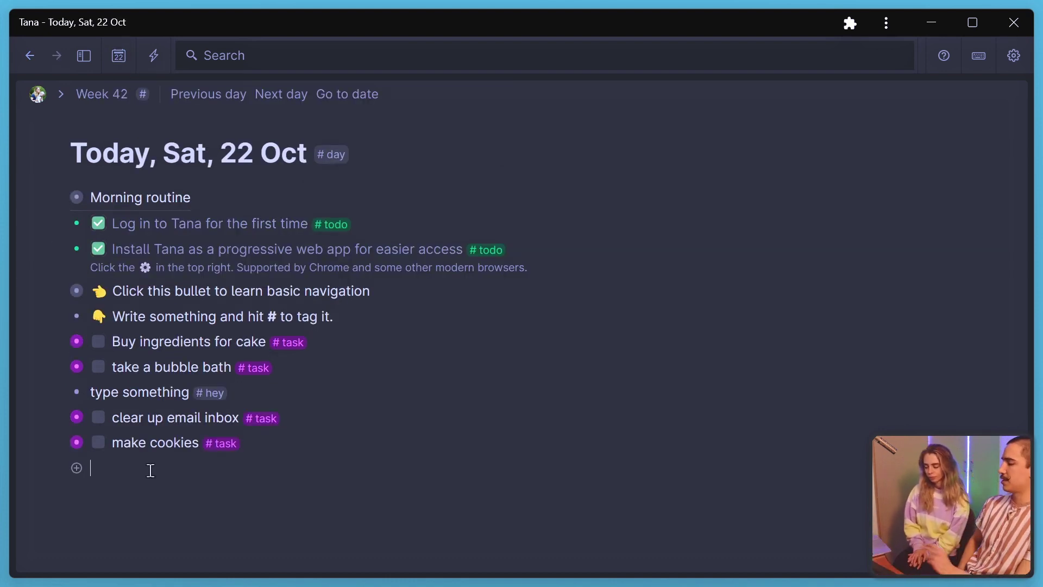
# Create a live query finding #task nodes with Projects=cooking as a list, and open it as a page.
pyautogui.hotkey('ctrl', 'k')
pyautogui.press('Return')
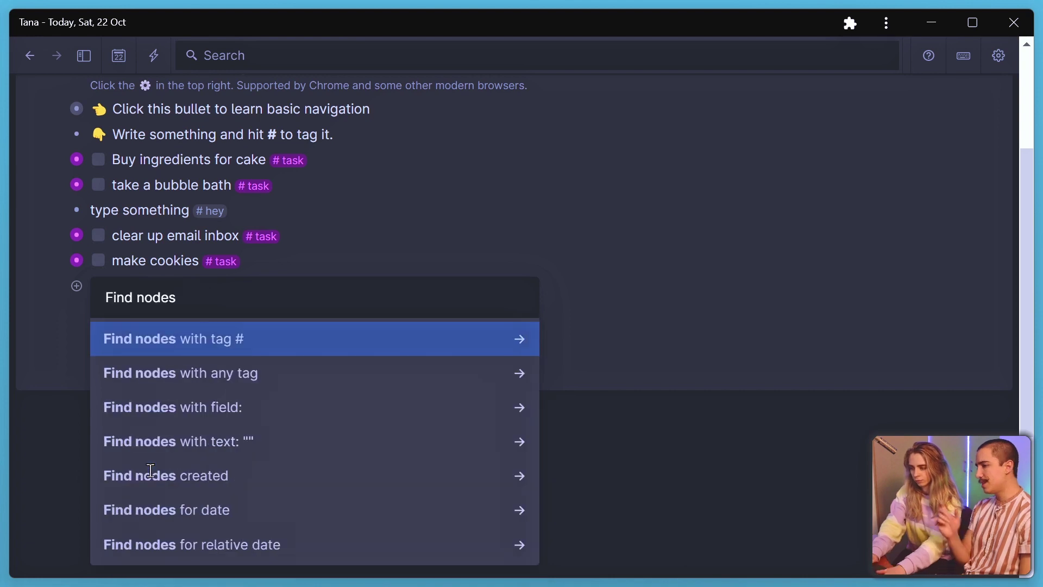
pyautogui.press('Return')
pyautogui.press('Return')
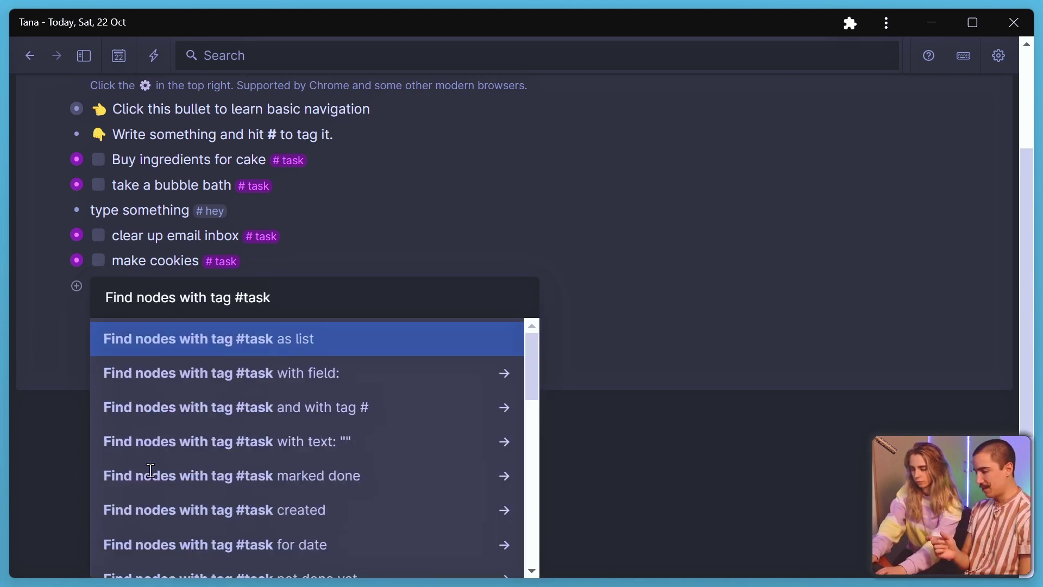
pyautogui.press('Down')
pyautogui.press('Return')
pyautogui.press('Return')
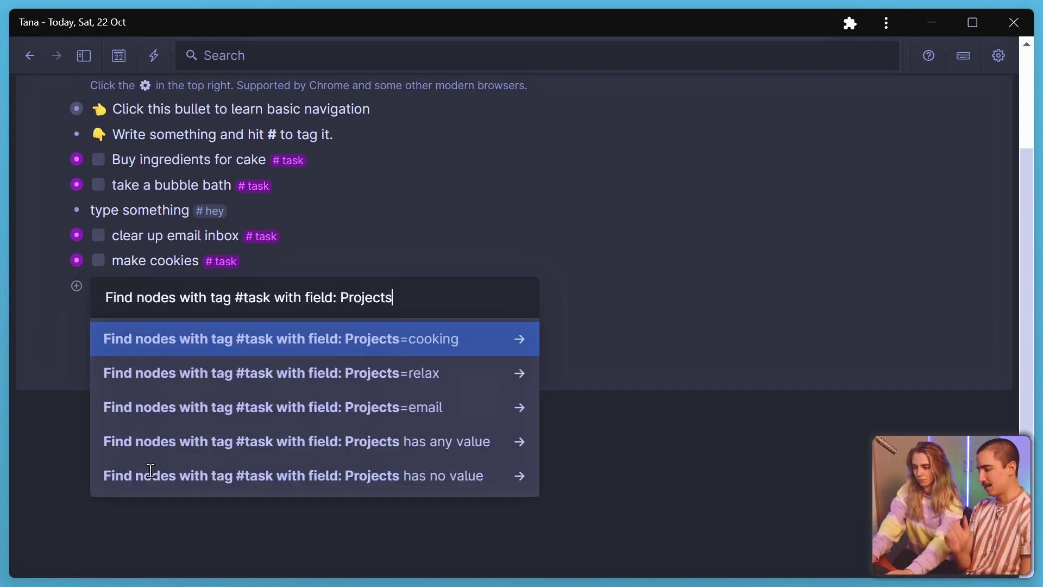
pyautogui.press('Return')
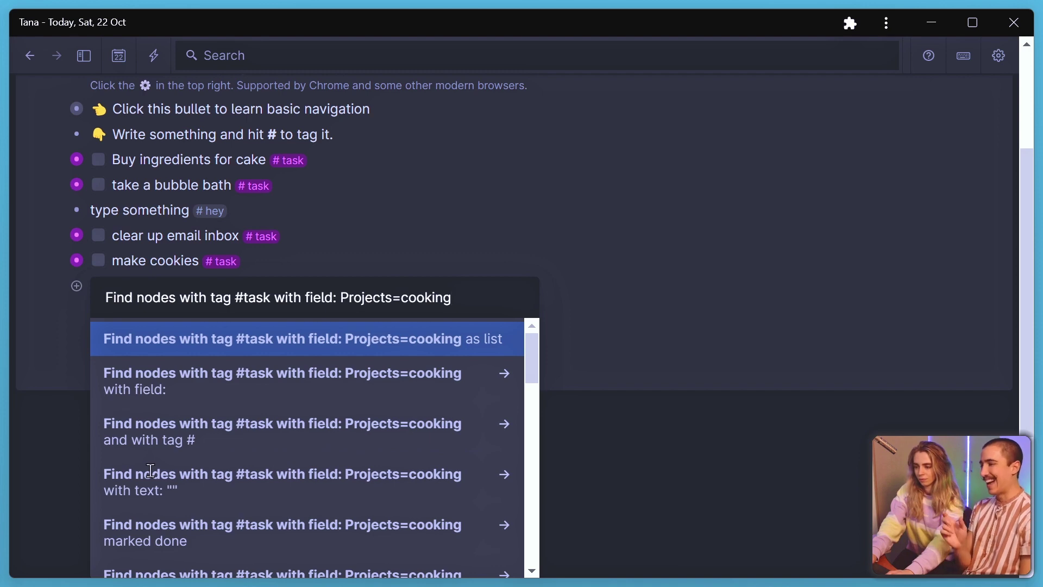
pyautogui.press('Return')
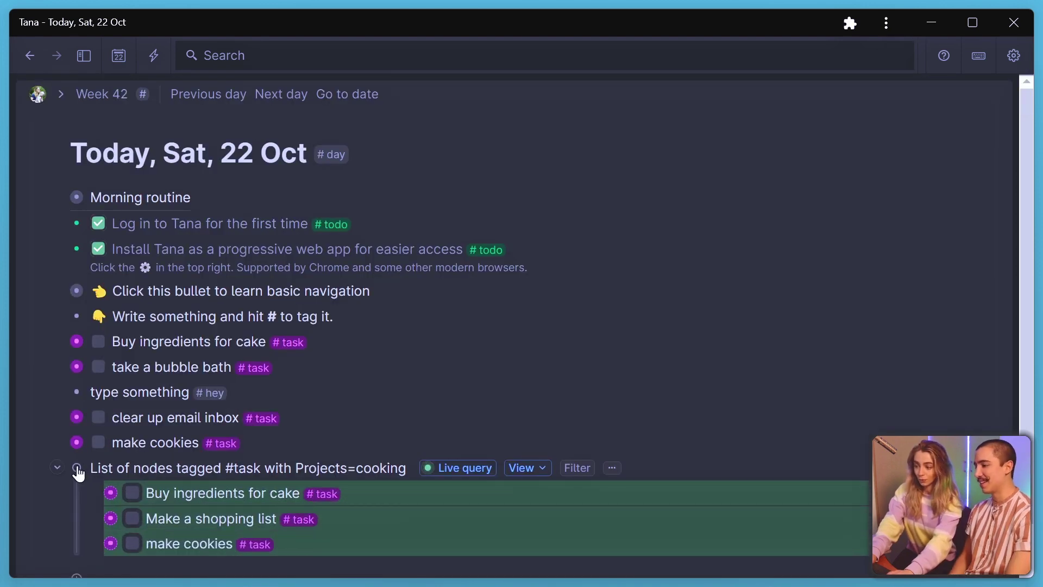
pyautogui.click(77, 469)
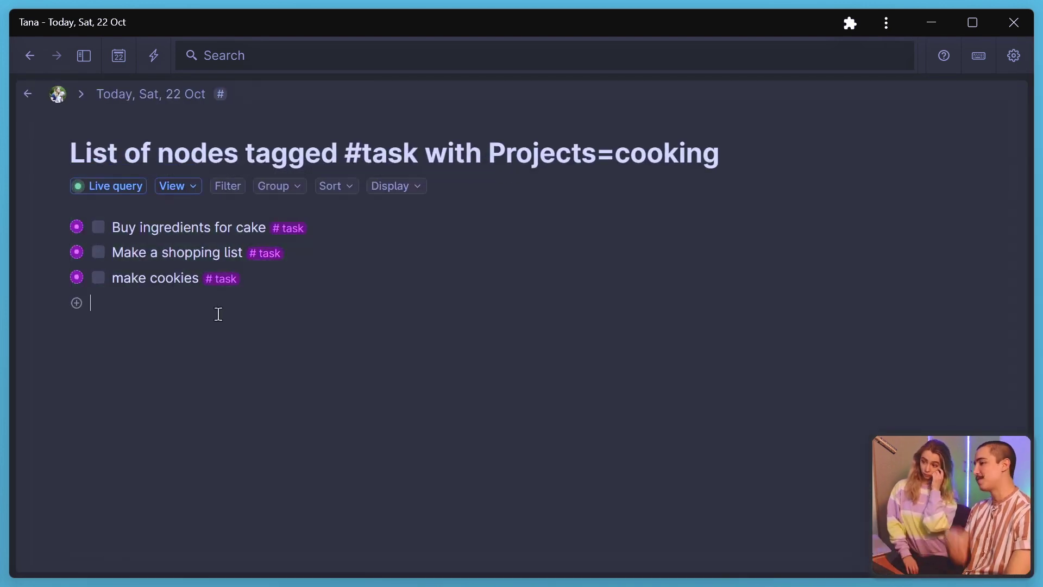
# Expand and collapse Buy ingredients for cake, Make a shopping list and make cookies to check their fields.
pyautogui.click(57, 227)
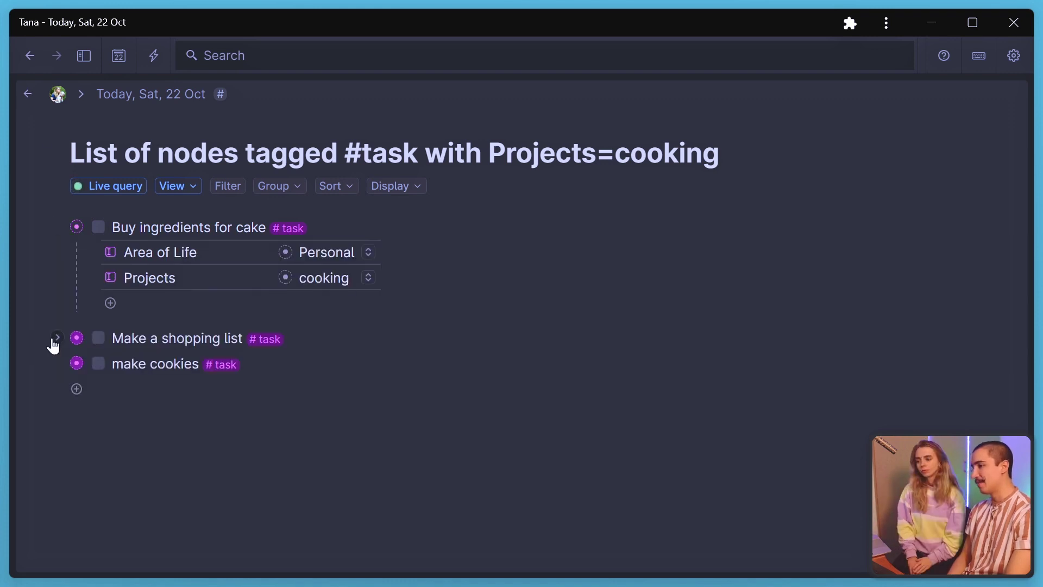
pyautogui.click(57, 338)
pyautogui.click(57, 449)
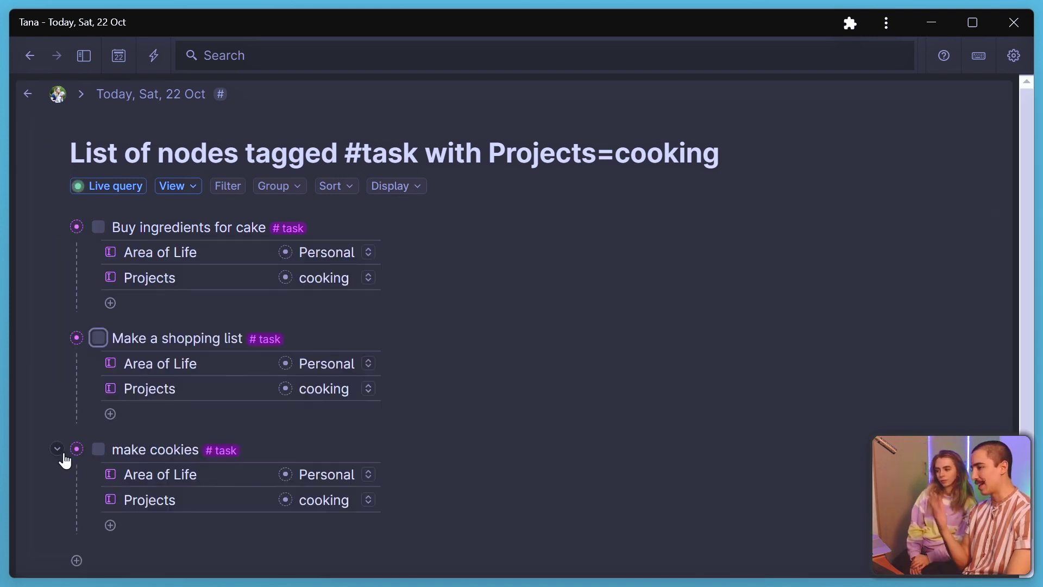
pyautogui.click(58, 451)
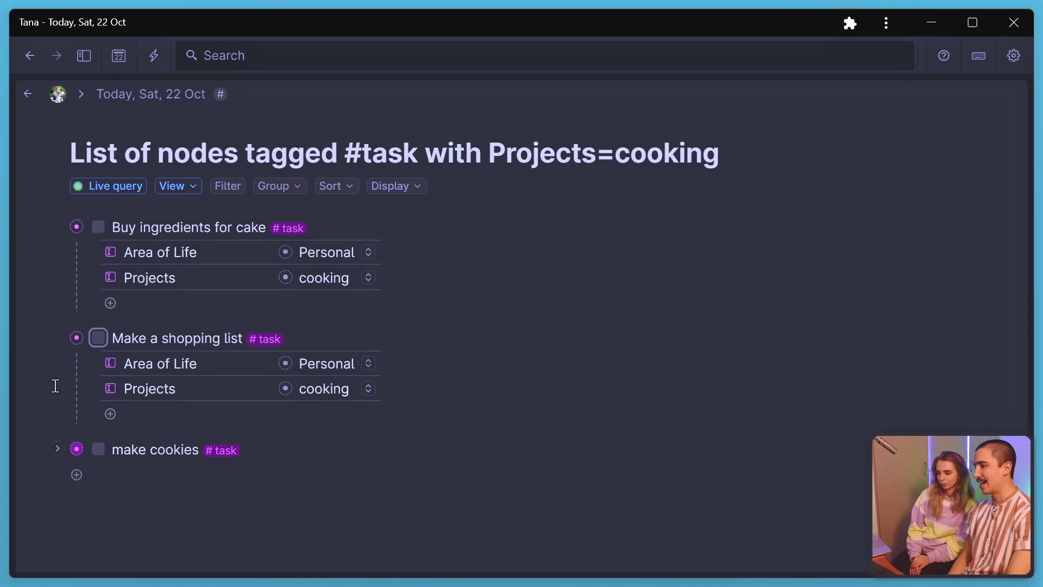
pyautogui.click(58, 340)
pyautogui.click(57, 226)
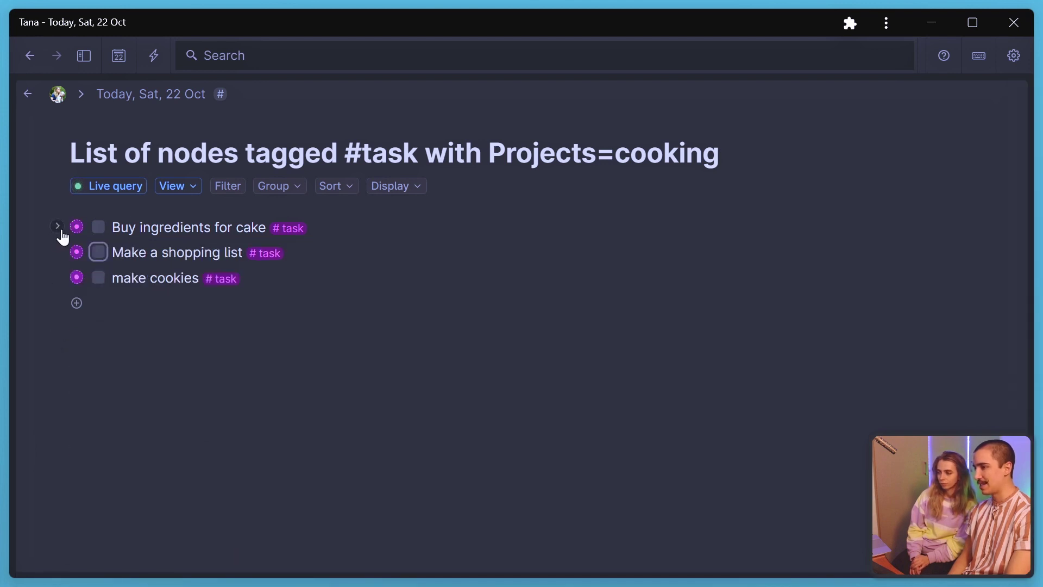
# Switch the cooking query's display to Table, then to Cards.
pyautogui.click(193, 191)
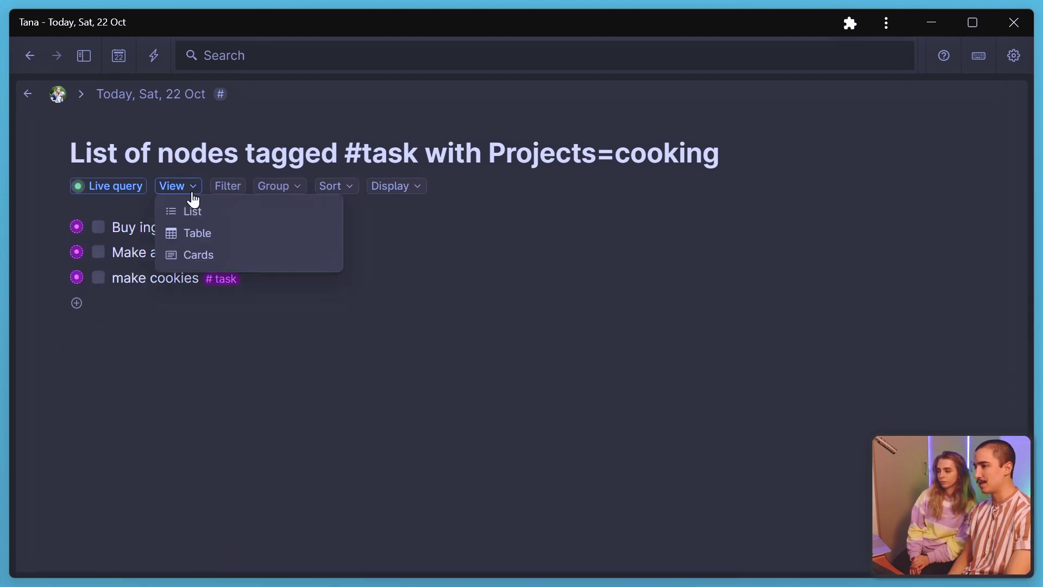
pyautogui.click(199, 240)
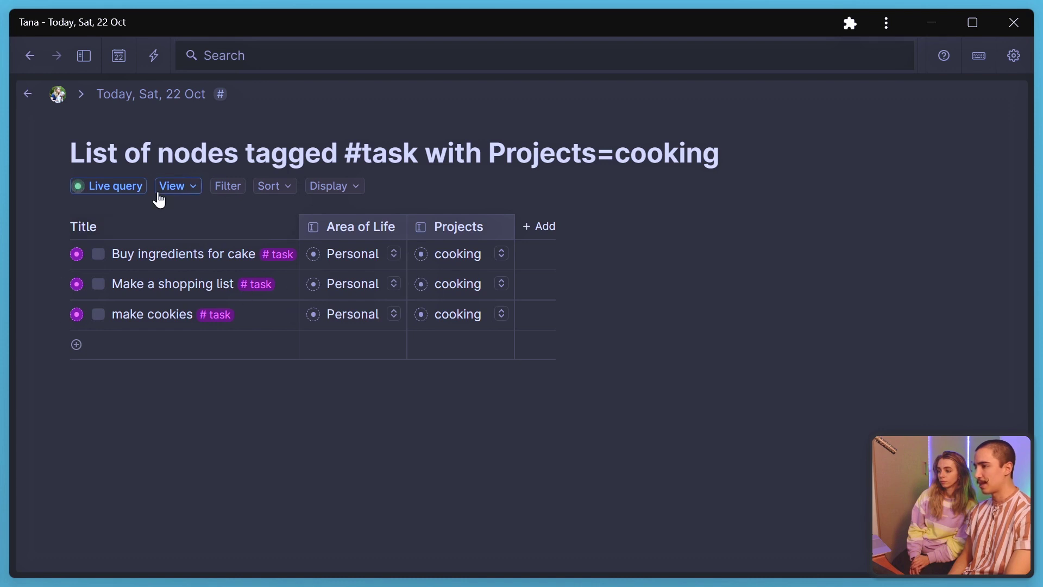
pyautogui.click(178, 190)
pyautogui.click(182, 254)
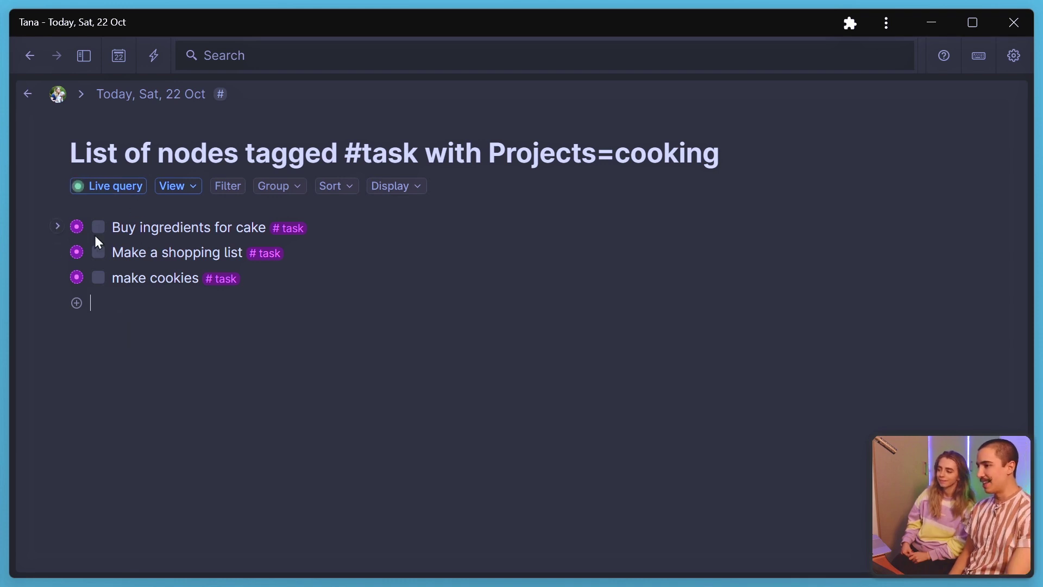
# Add flour, sugar and eggs as child items under Buy ingredients for cake, then return to the cooking query.
pyautogui.click(54, 228)
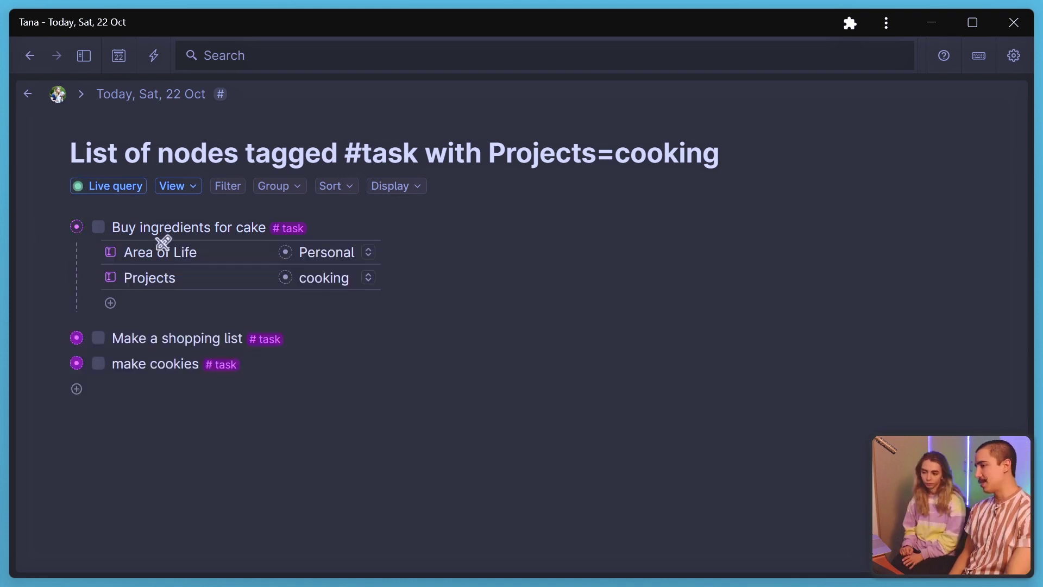
pyautogui.click(55, 229)
pyautogui.click(55, 229)
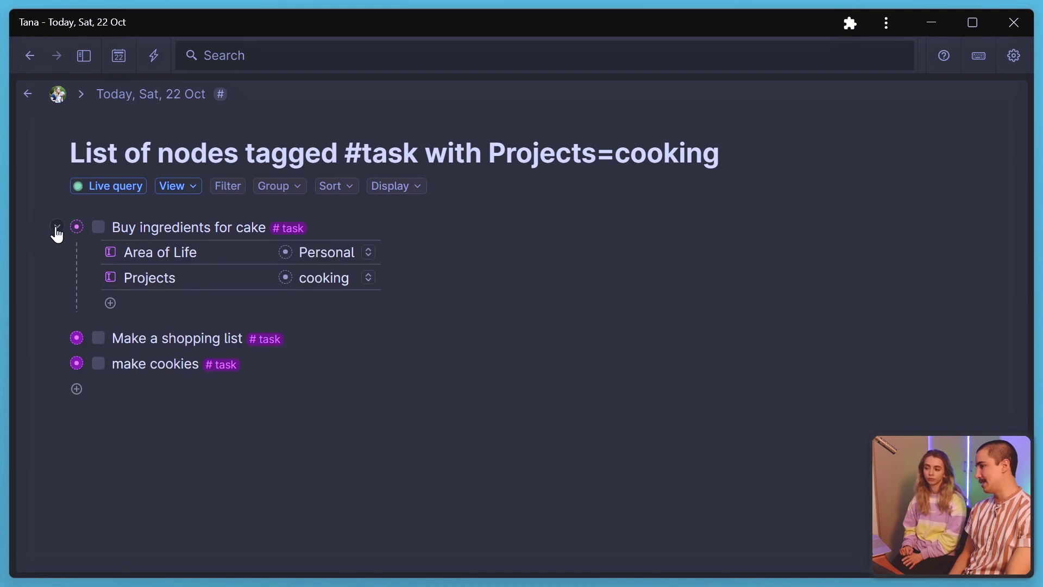
pyautogui.click(132, 311)
pyautogui.write('ingredient 1')
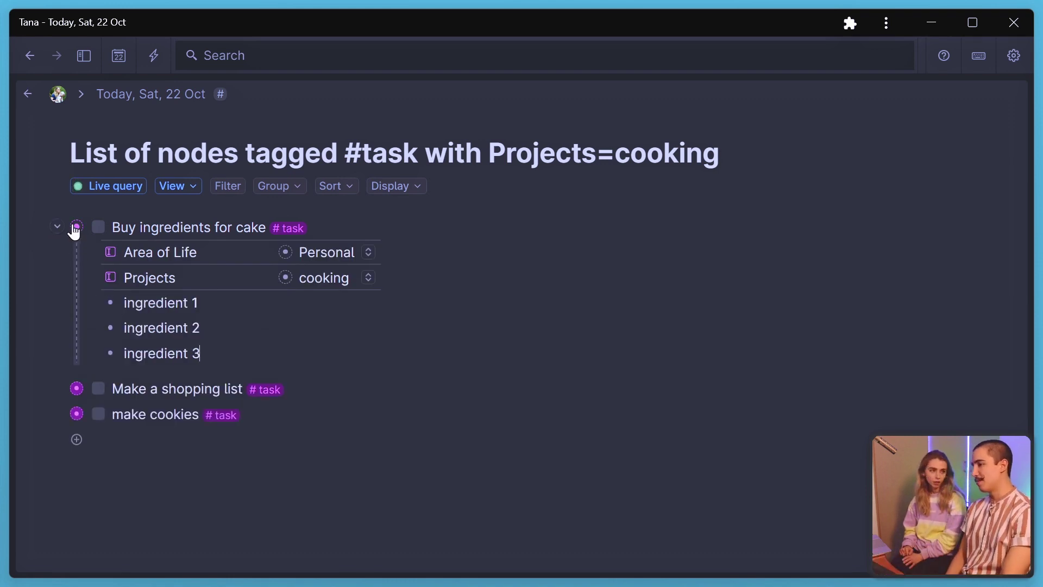
pyautogui.doubleClick(164, 304)
pyautogui.click(164, 305)
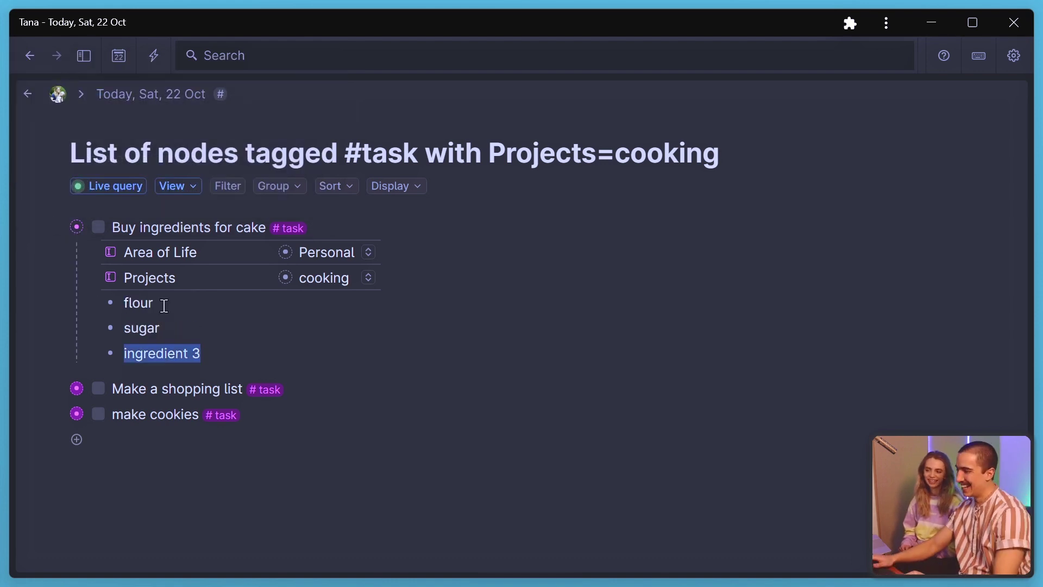
pyautogui.write('eggs')
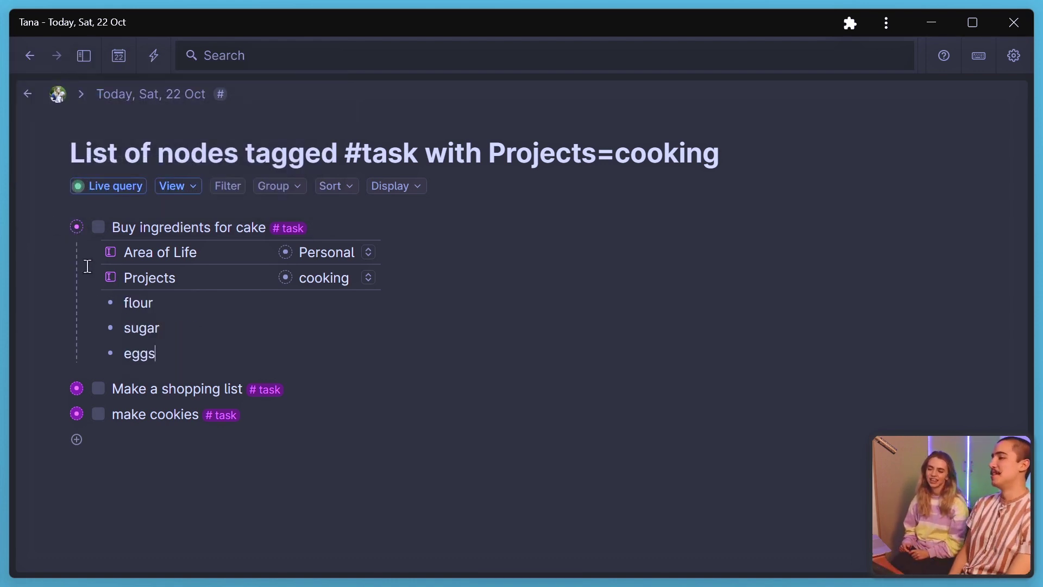
pyautogui.click(77, 228)
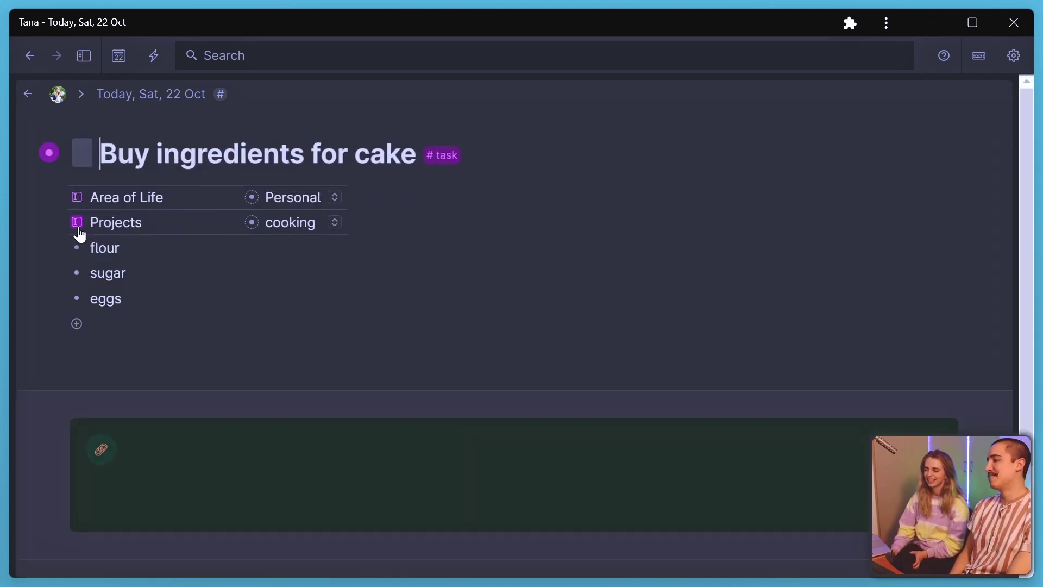
pyautogui.click(134, 96)
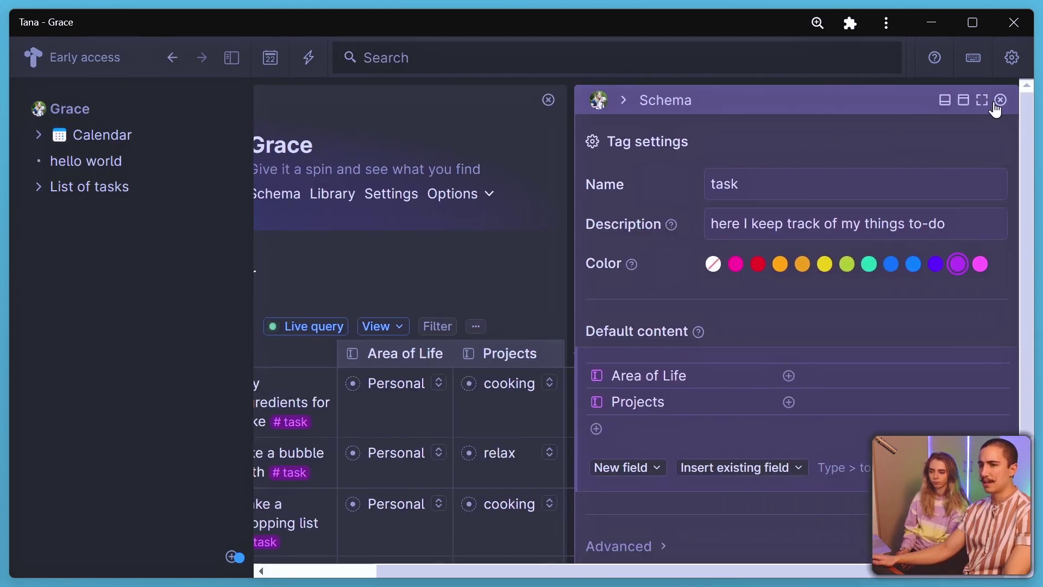
# Close the #task schema panel and reorder table rows so make cookies and take a bubble bath come last.
pyautogui.click(995, 100)
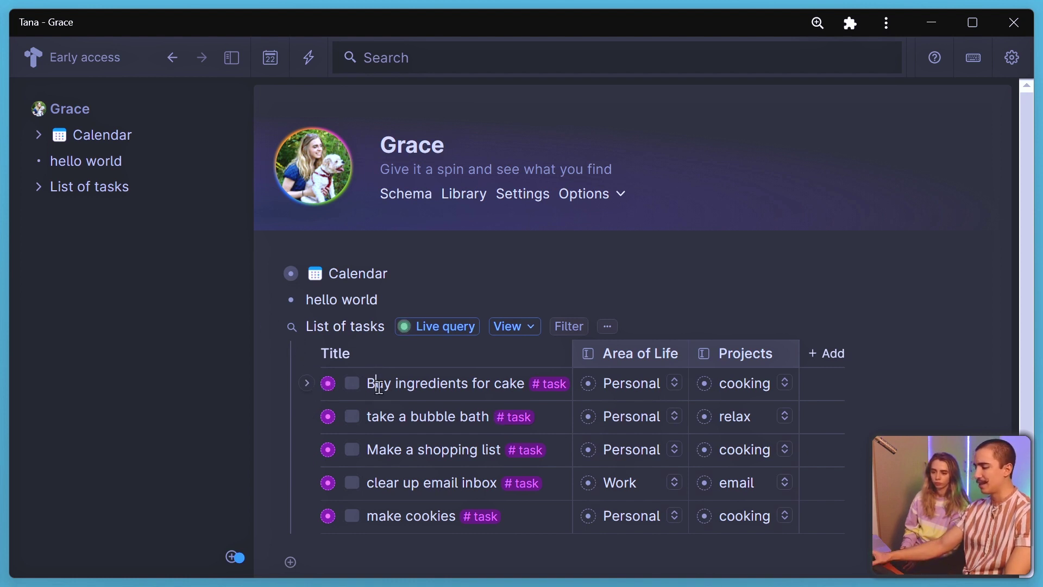
pyautogui.hotkey('ctrl', 'shift', 'Down')
pyautogui.hotkey('ctrl', 'shift', 'Down')
pyautogui.hotkey('ctrl', 'shift', 'Down')
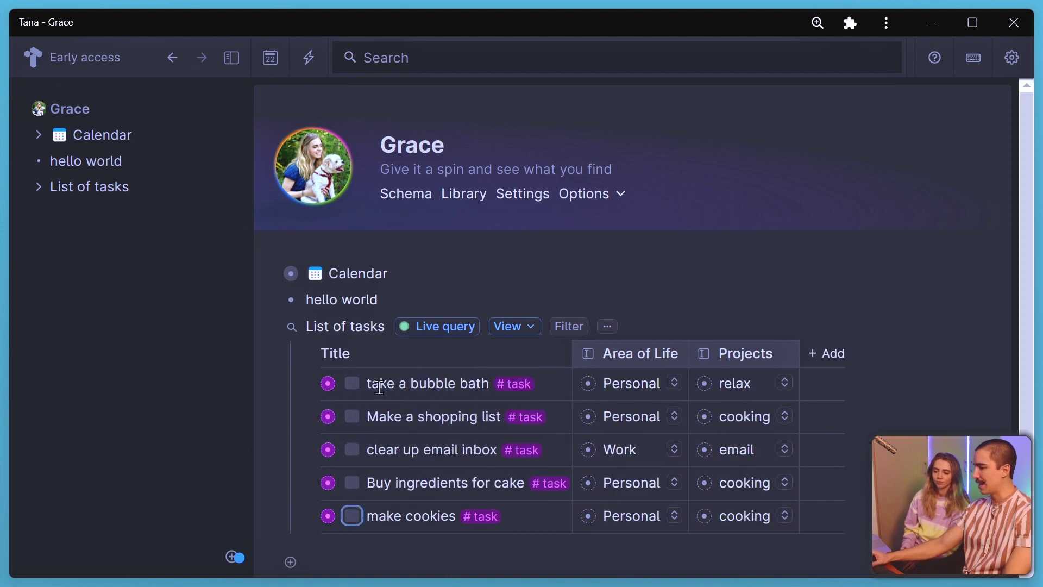
pyautogui.hotkey('ctrl', 'shift', 'Up')
pyautogui.hotkey('ctrl', 'shift', 'Up')
pyautogui.hotkey('ctrl', 'shift', 'Up')
pyautogui.hotkey('ctrl', 'shift', 'Up')
pyautogui.press('Down')
pyautogui.hotkey('ctrl', 'shift', 'Down')
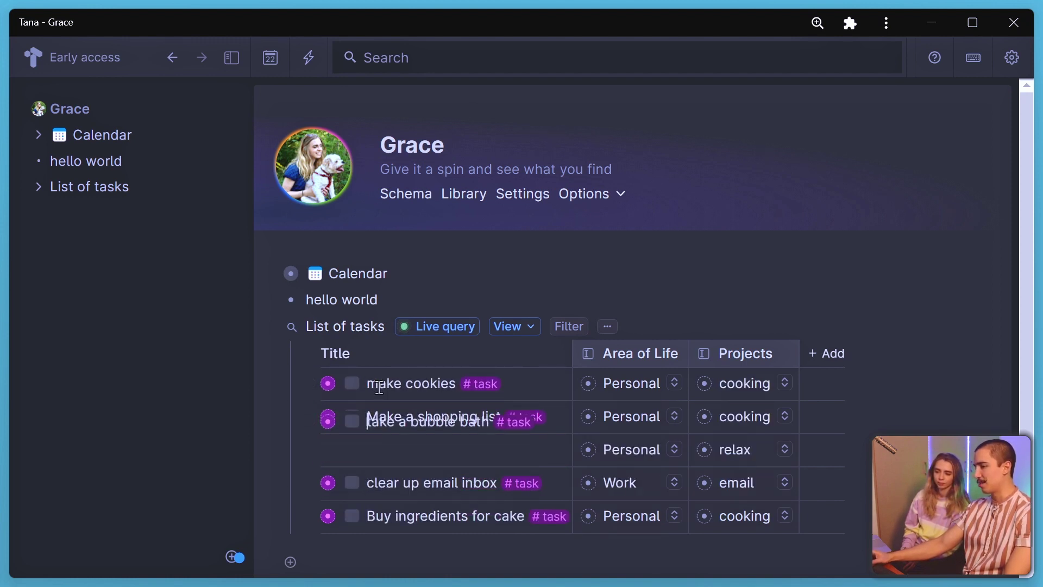
pyautogui.hotkey('ctrl', 'shift', 'Down')
pyautogui.hotkey('ctrl', 'shift', 'Down')
pyautogui.press('Up')
pyautogui.hotkey('ctrl', 'shift', 'Up')
pyautogui.hotkey('ctrl', 'shift', 'Up')
pyautogui.hotkey('ctrl', 'shift', 'Up')
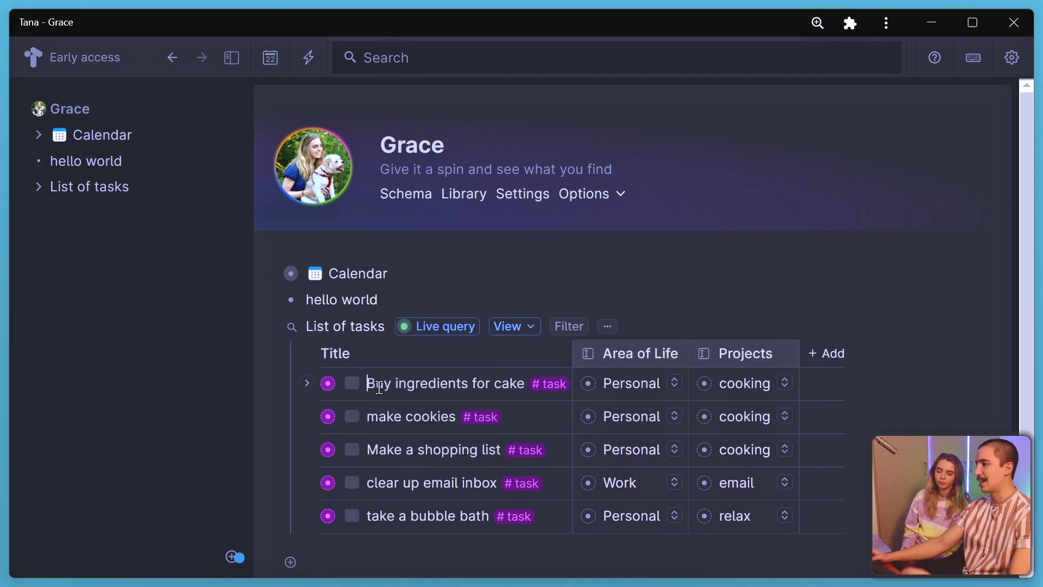
pyautogui.press('Down')
pyautogui.hotkey('ctrl', 'shift', 'Down')
pyautogui.hotkey('ctrl', 'shift', 'Down')
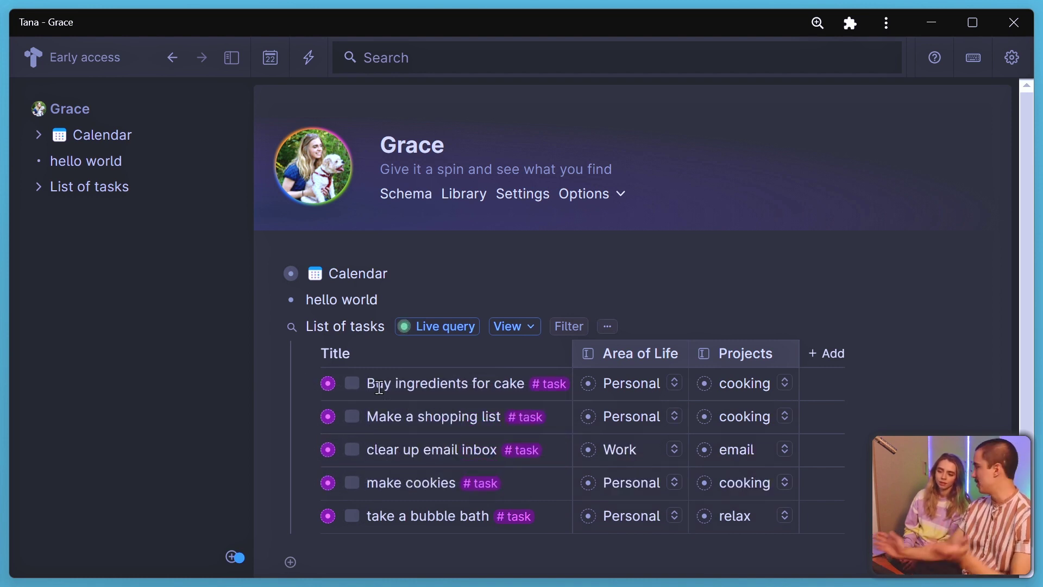